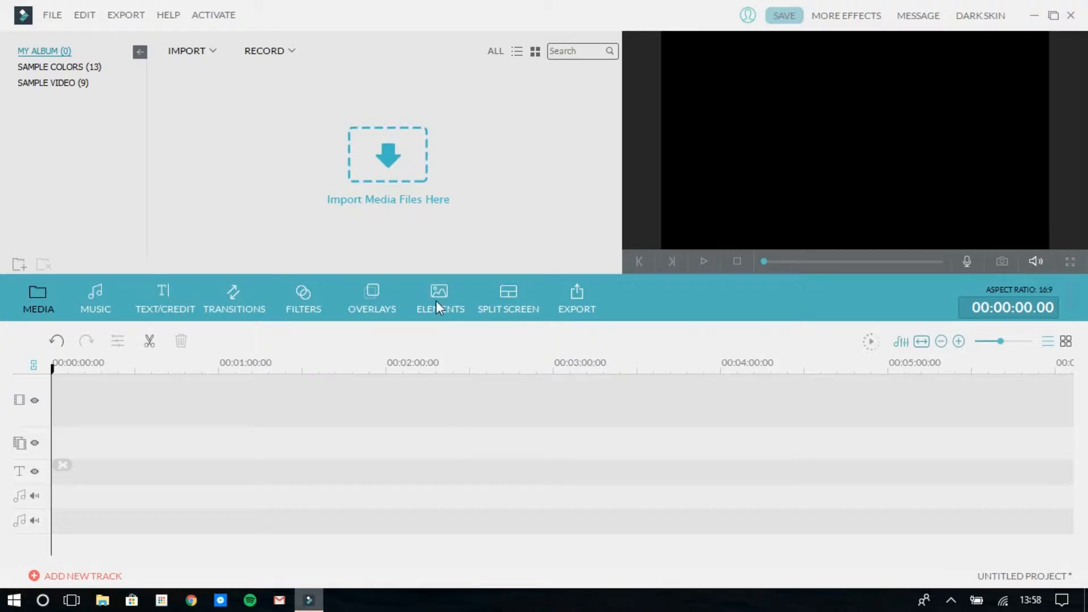
Import the video 5 Apps to Help You Save Money When Travelling and place it at the start of the video track
left_click(403, 155)
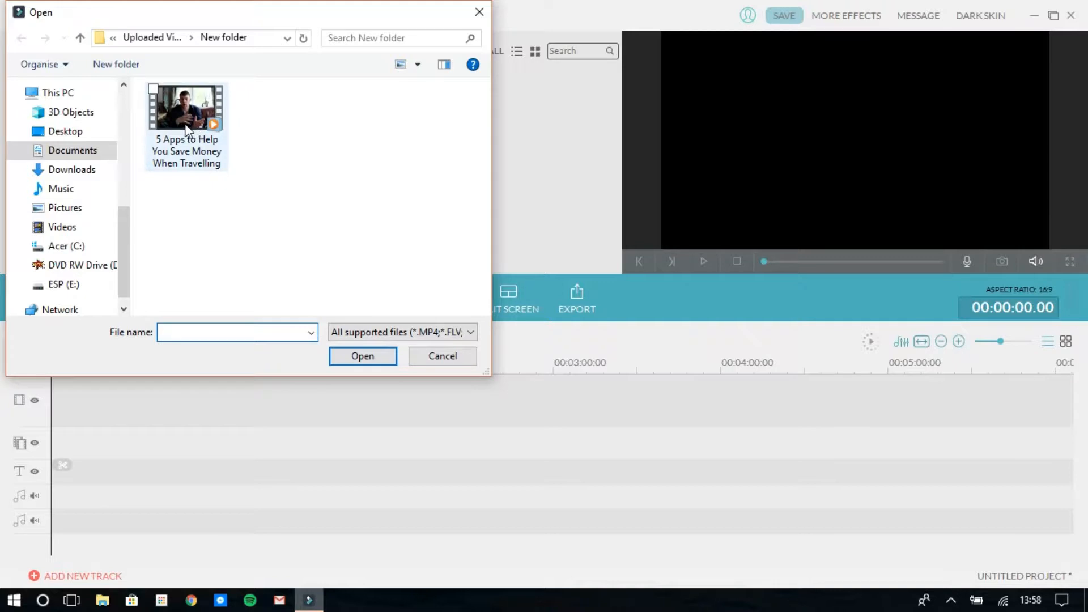
mouse_move(187, 129)
left_mouse_down()
mouse_move(556, 187)
mouse_move(282, 136)
mouse_move(196, 146)
left_mouse_up()
double_click(195, 146)
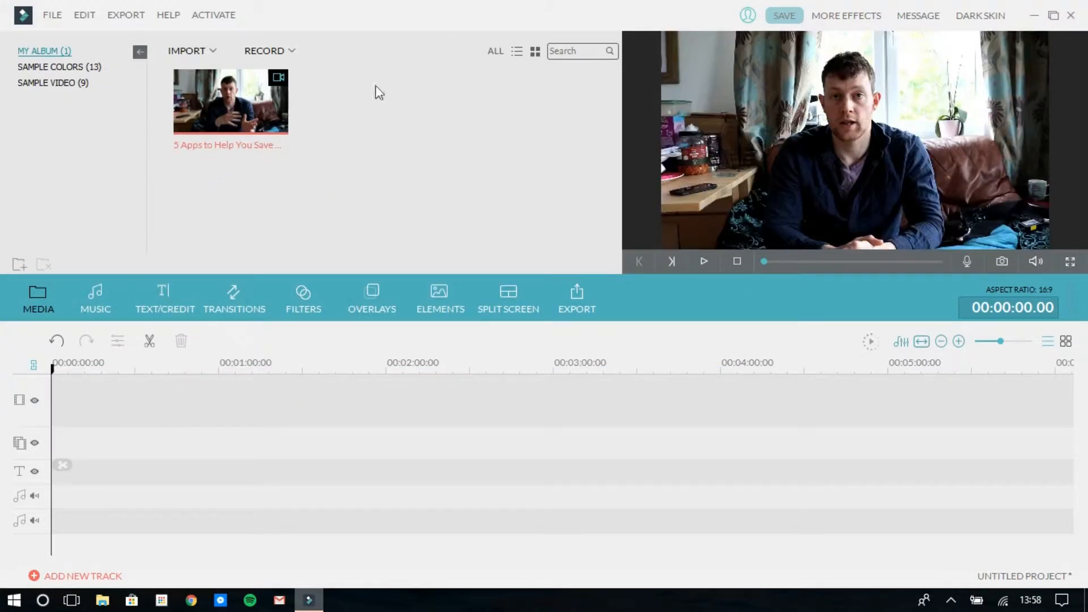
mouse_move(188, 94)
left_click_drag(188, 91, 109, 406)
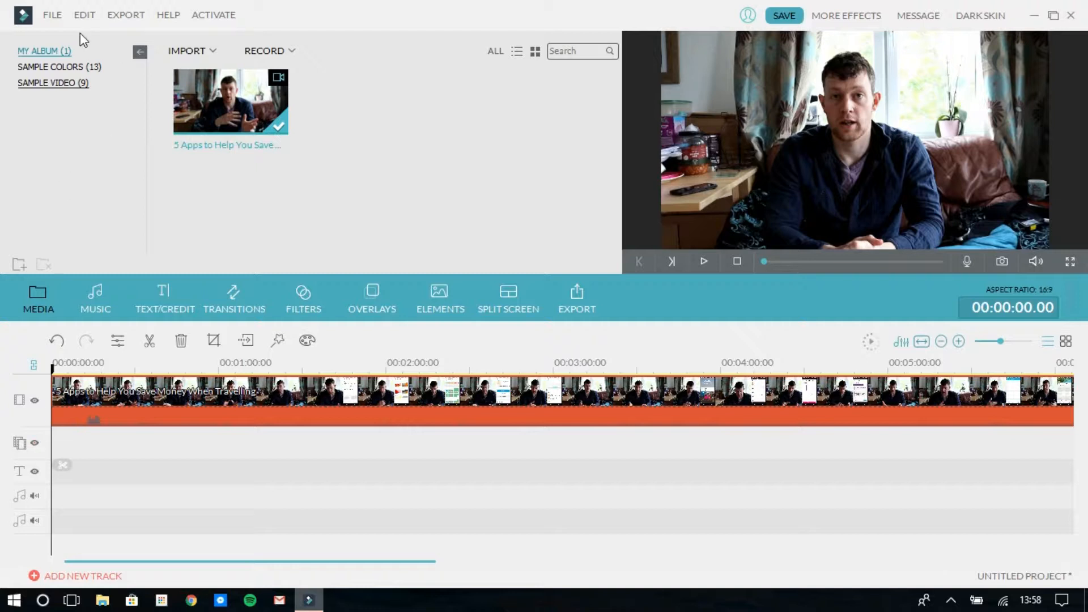
Import the video An Evening in London from the Uploaded Videos folder into the media album
left_click(213, 57)
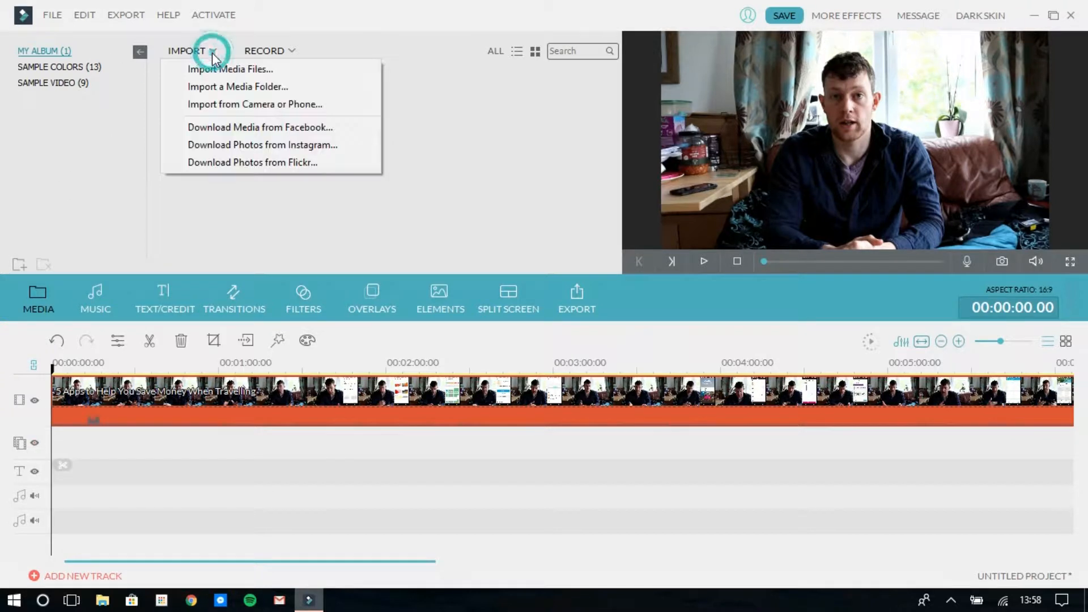
left_click(226, 71)
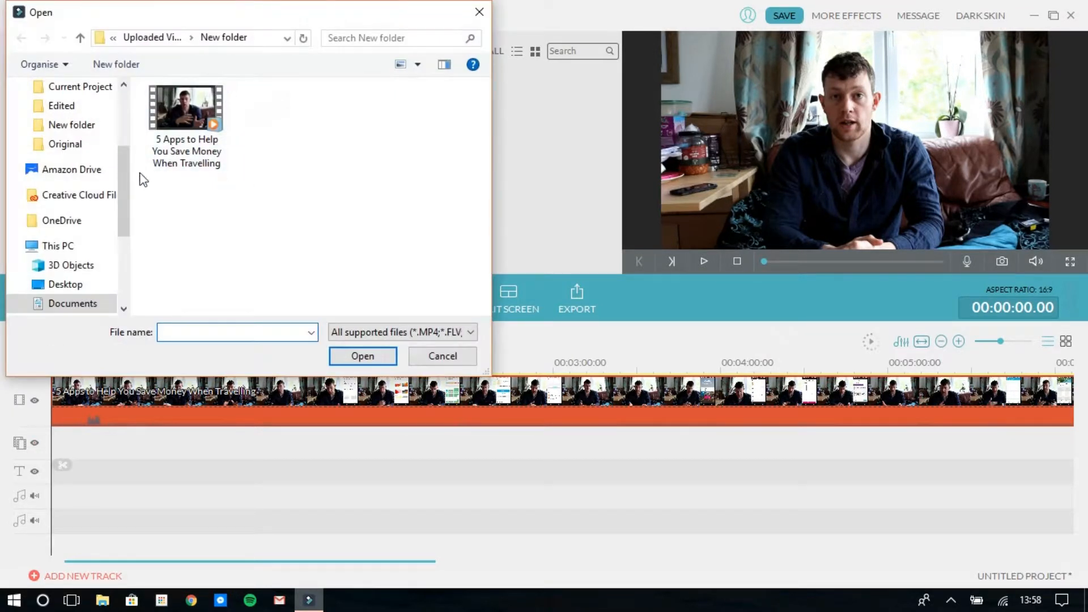
left_click(153, 37)
left_click(405, 224)
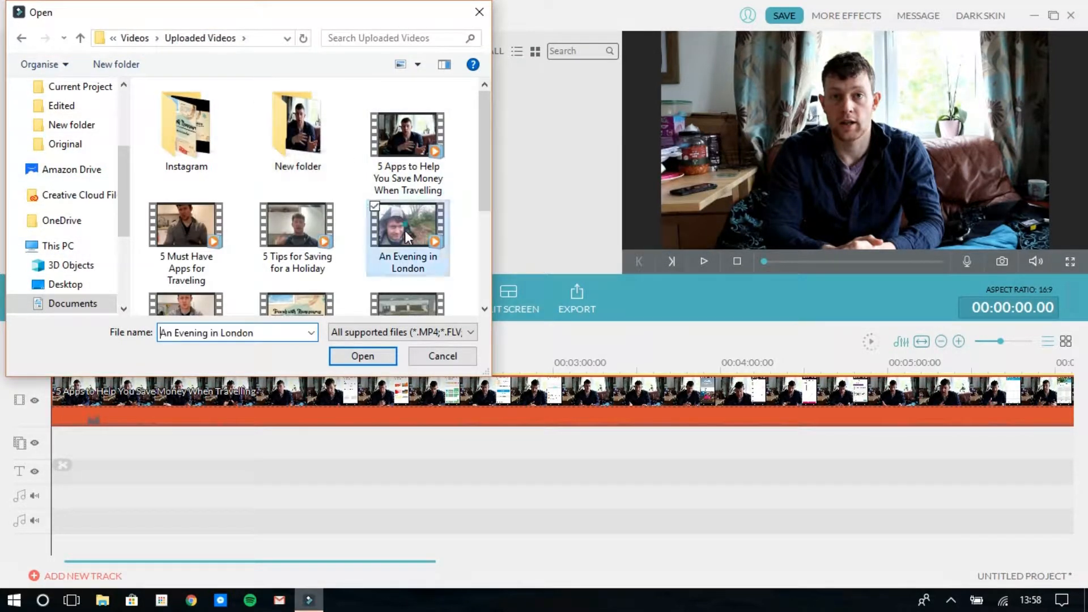
double_click(408, 209)
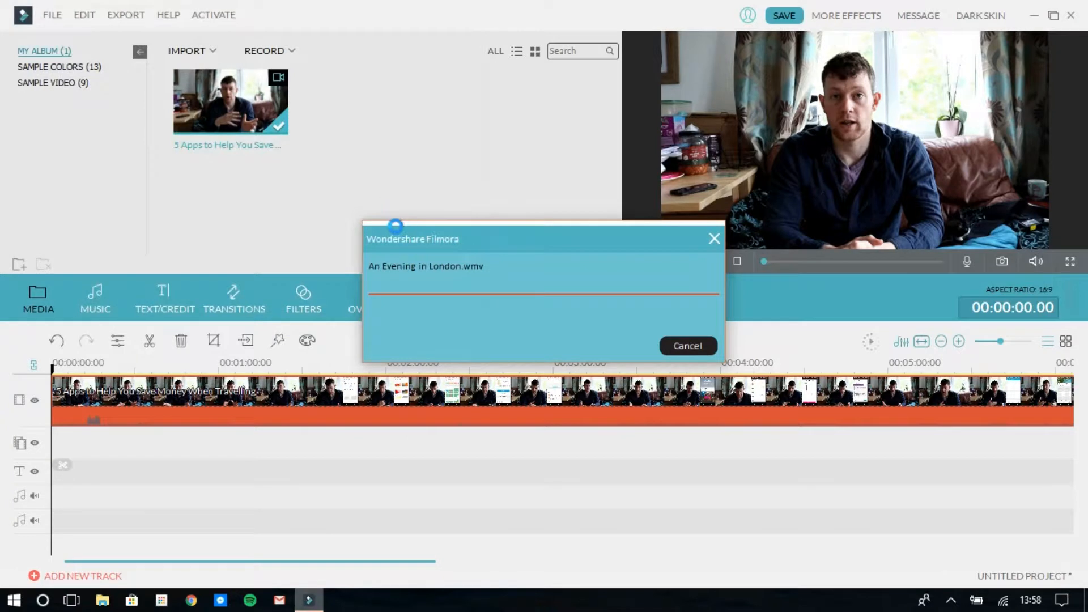
Try An Evening in London as a picture-in-picture overlay at about half size over the main video, and delete it from the timeline
left_click_drag(365, 90, 57, 454)
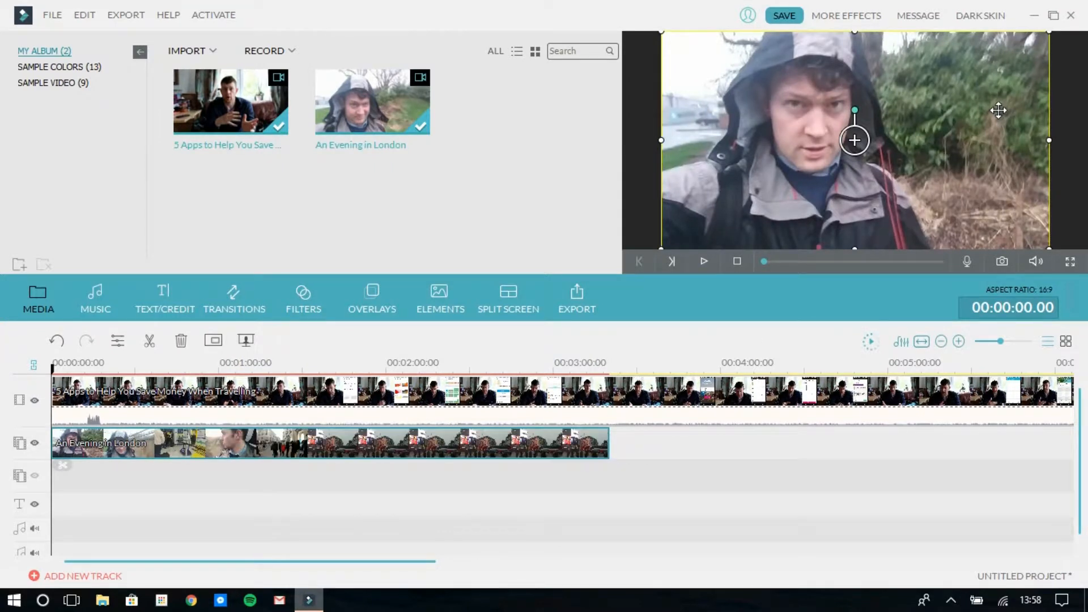
left_click_drag(1045, 247, 850, 136)
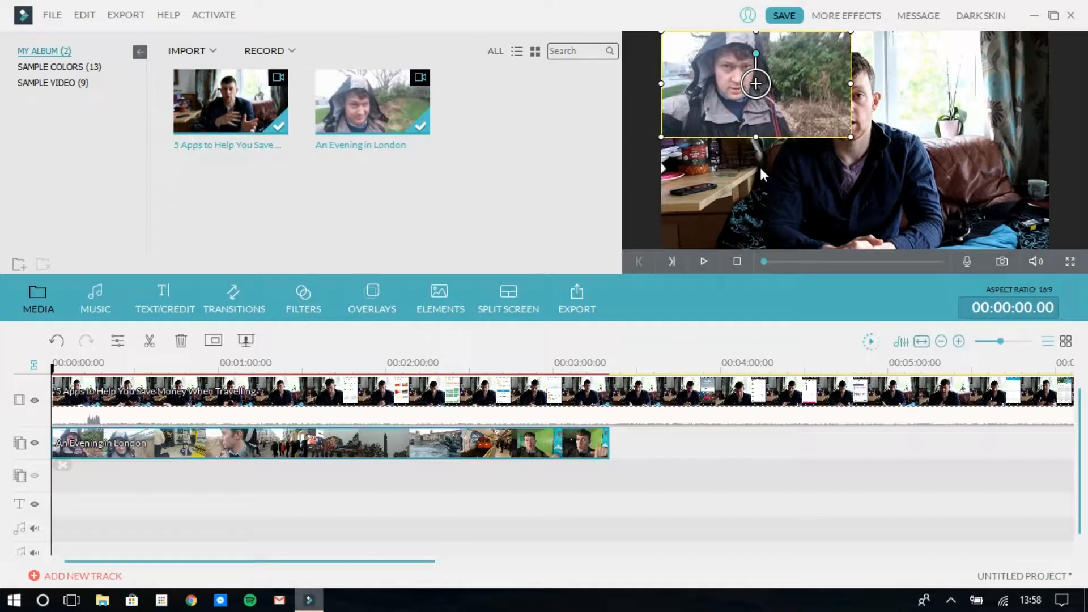
left_click_drag(768, 126, 767, 200)
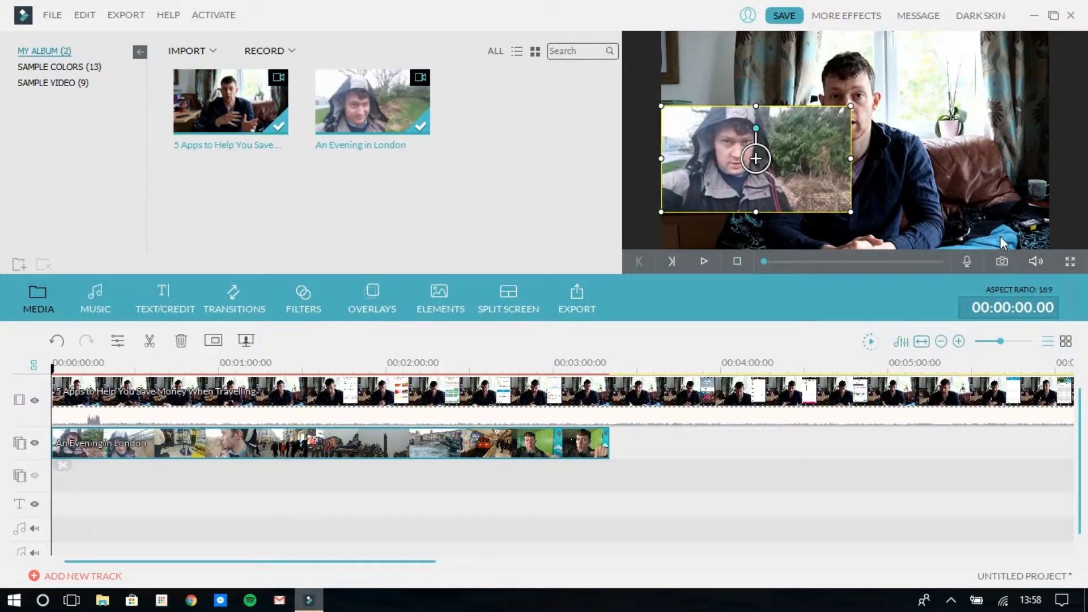
key("Delete")
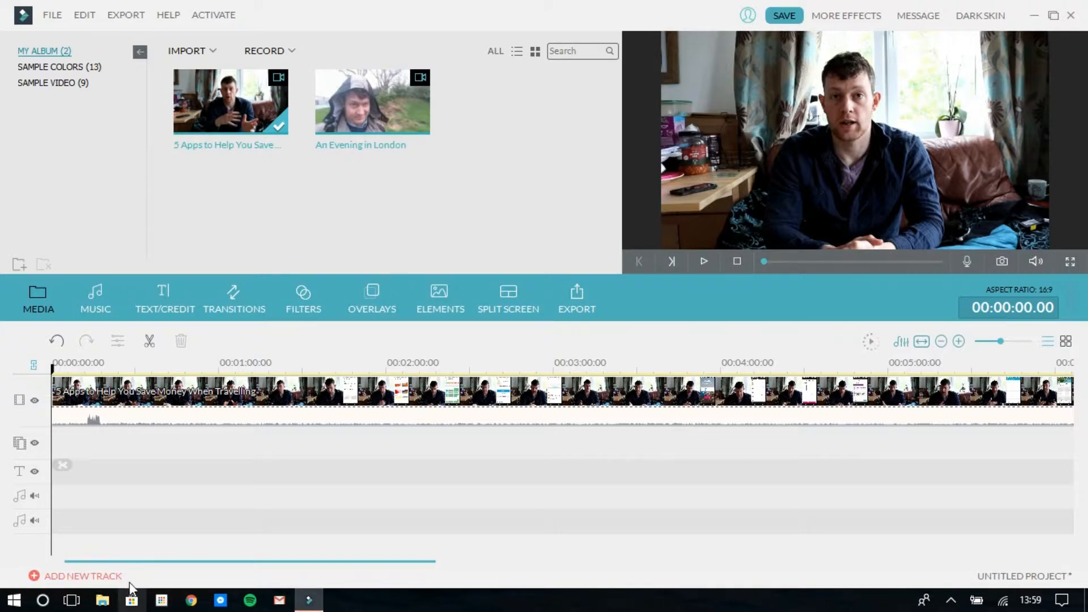
Set the number of text tracks on the timeline to 2
left_click(100, 576)
left_click(528, 282)
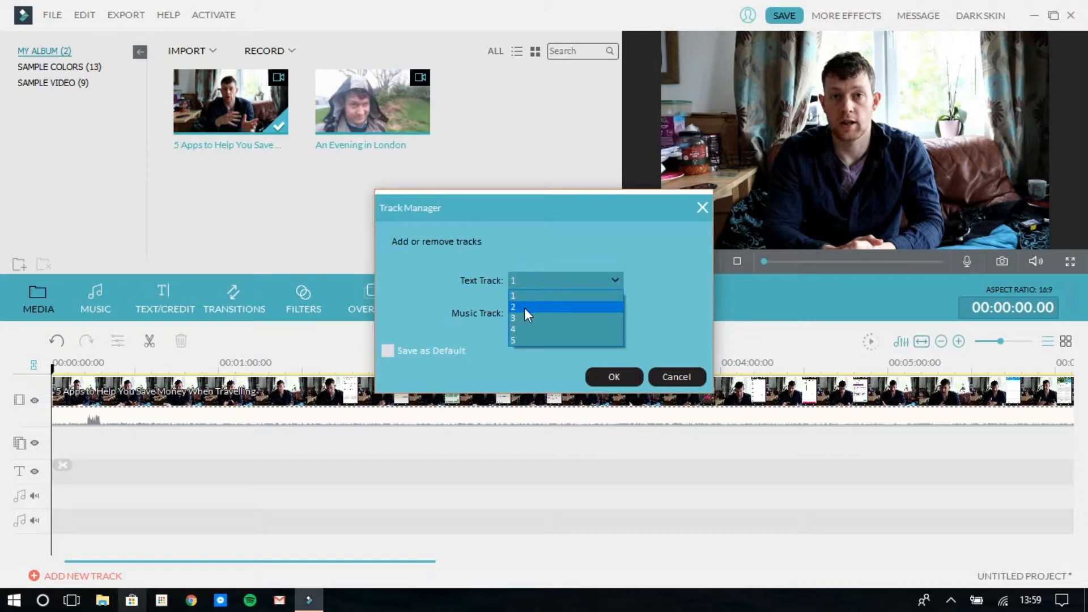
left_click(525, 308)
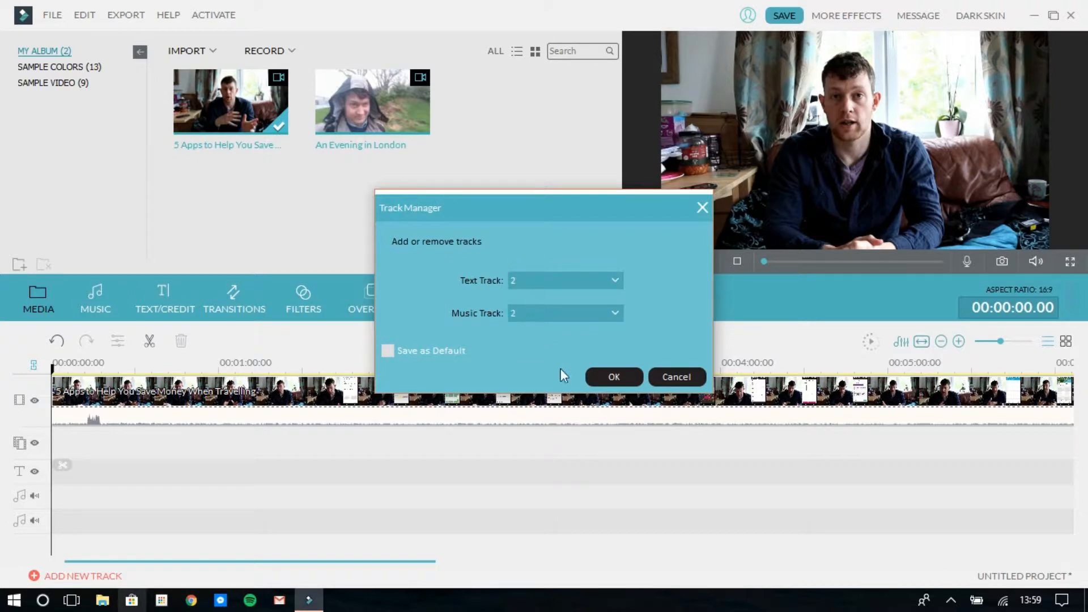
left_click(591, 378)
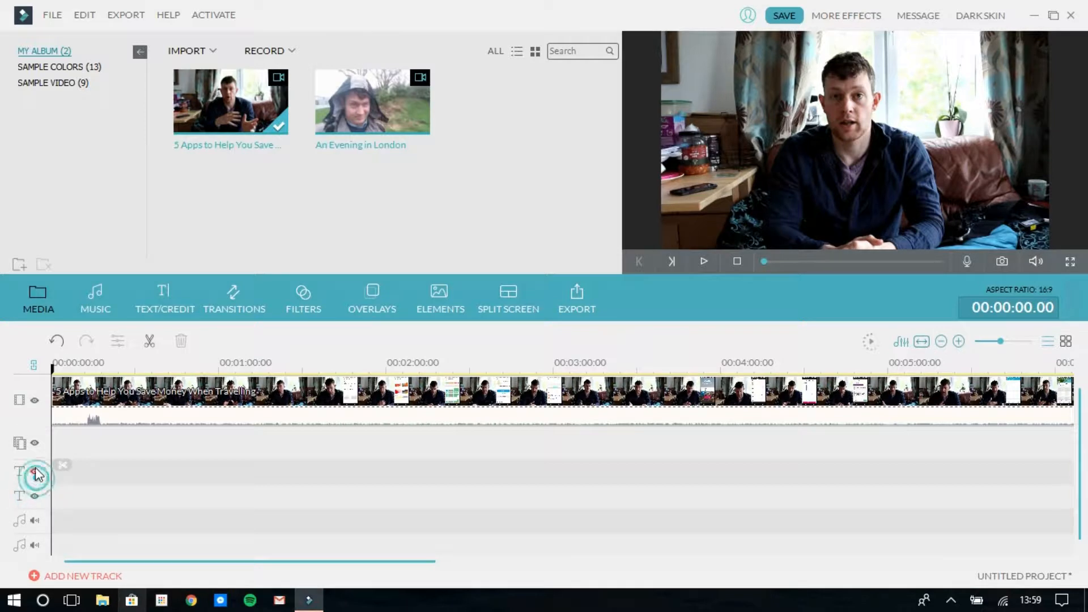
Hide the main video track and show it again
left_click(35, 401)
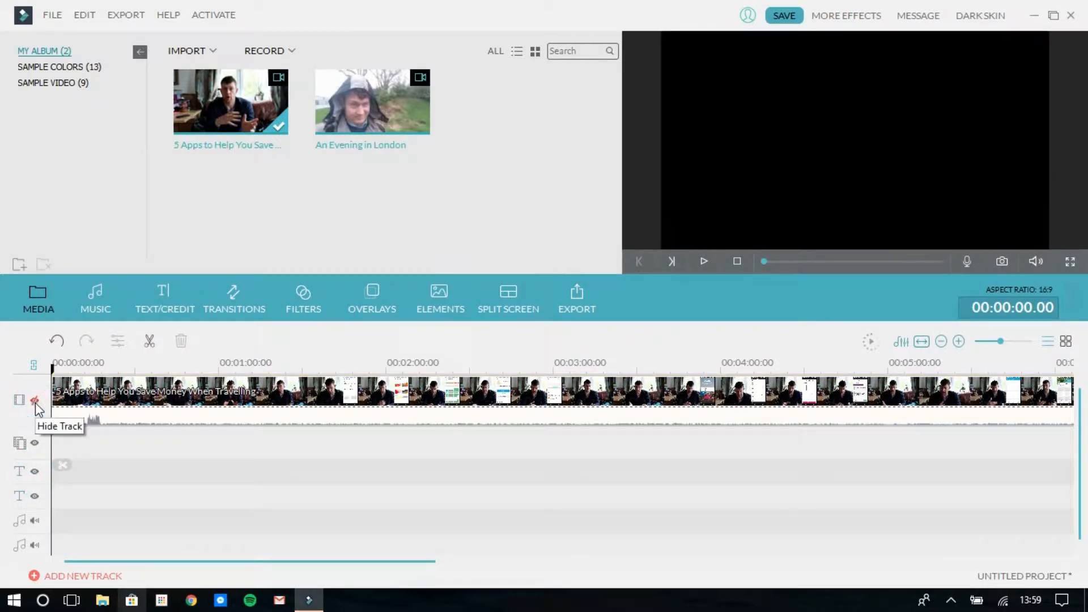
left_click(35, 401)
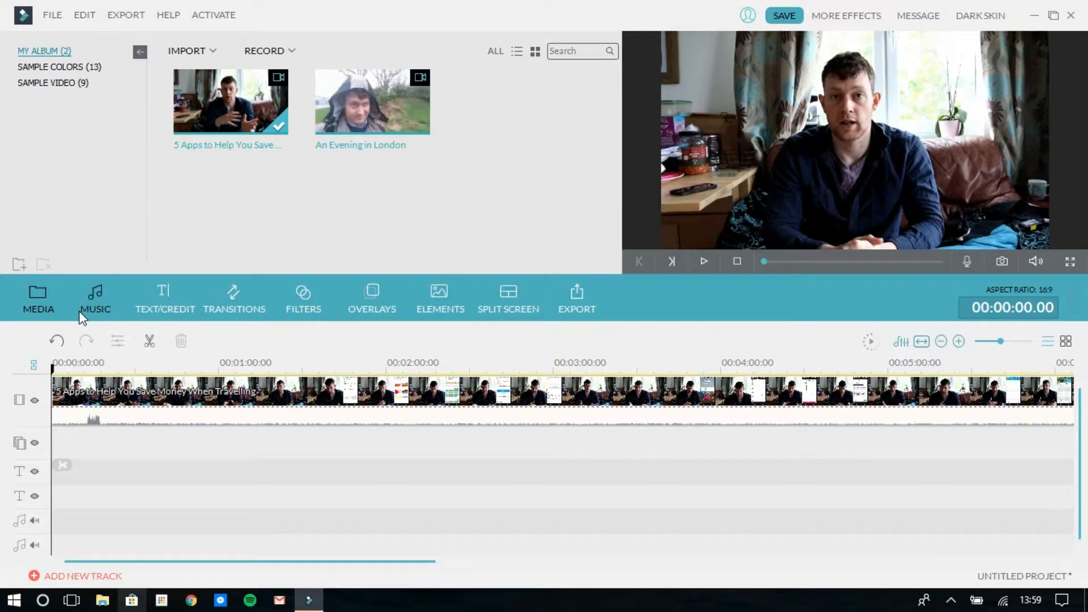
Browse the built-in music library
left_click(100, 304)
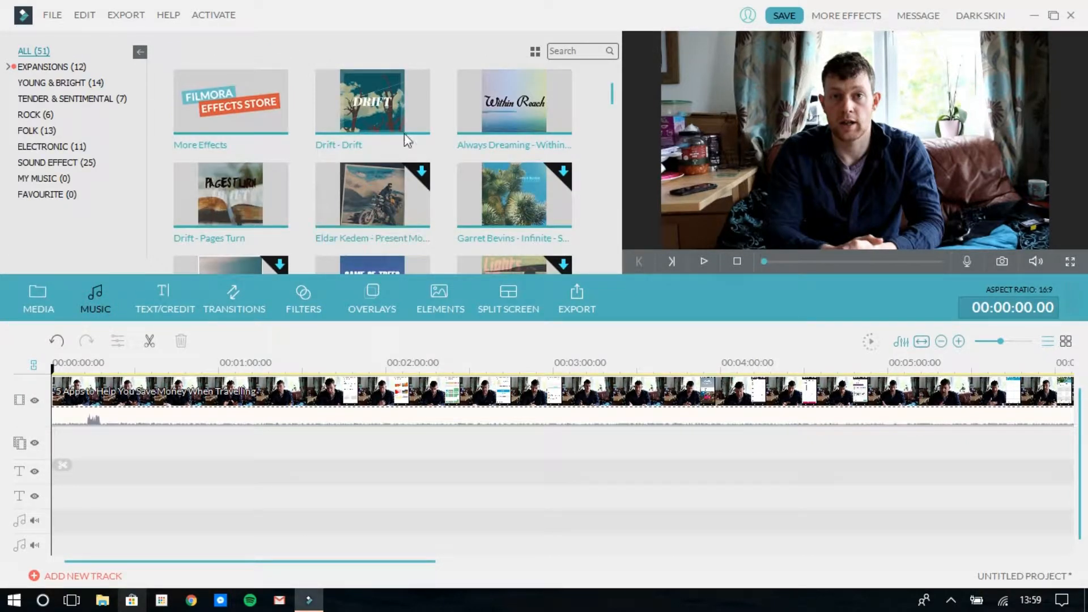
left_click_drag(613, 91, 604, 131)
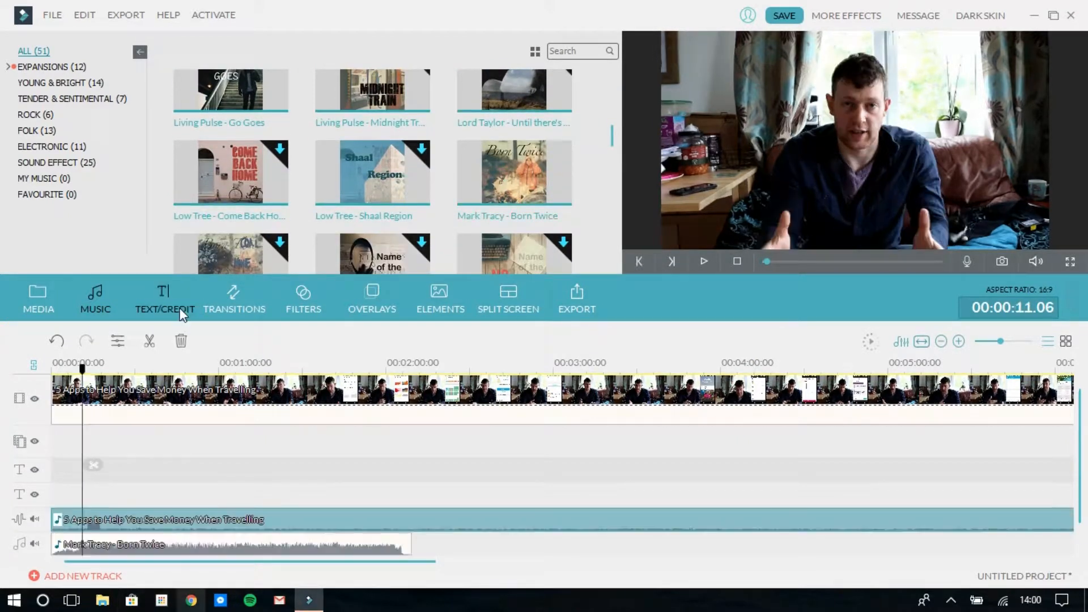
Browse the title presets and try to add Blue Haze Title at the start of the first text track
left_click(178, 310)
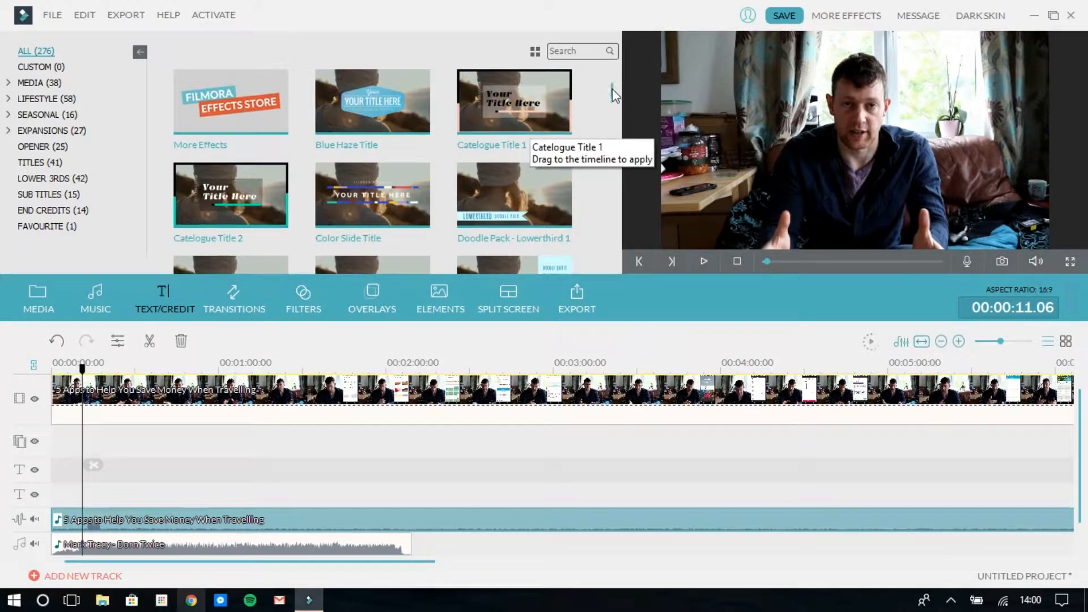
scroll(612, 89, "down", 1)
scroll(612, 76, "up", 1)
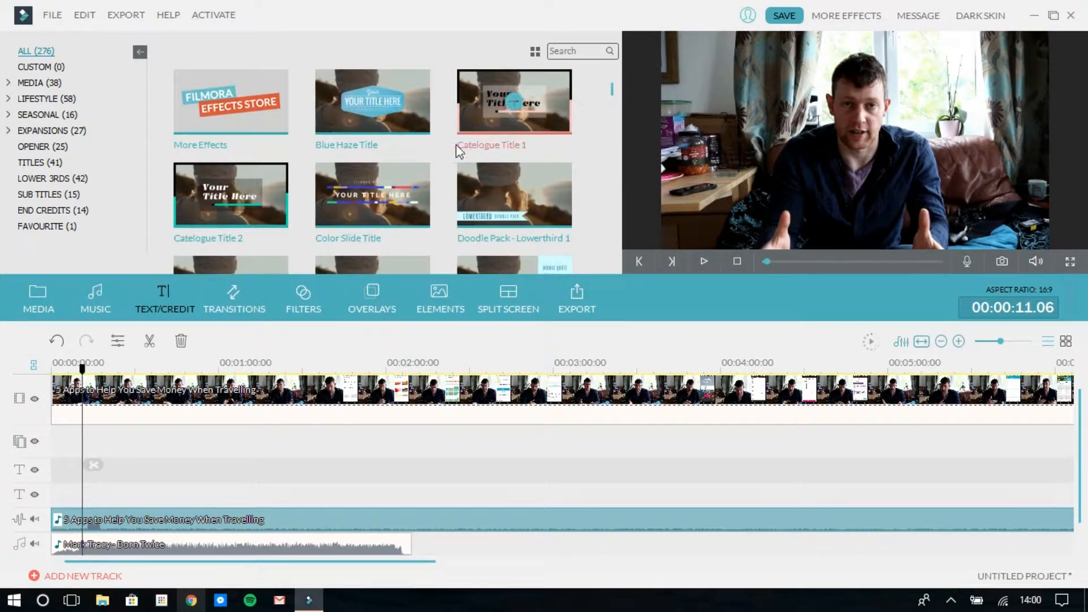
left_click_drag(400, 106, 54, 472)
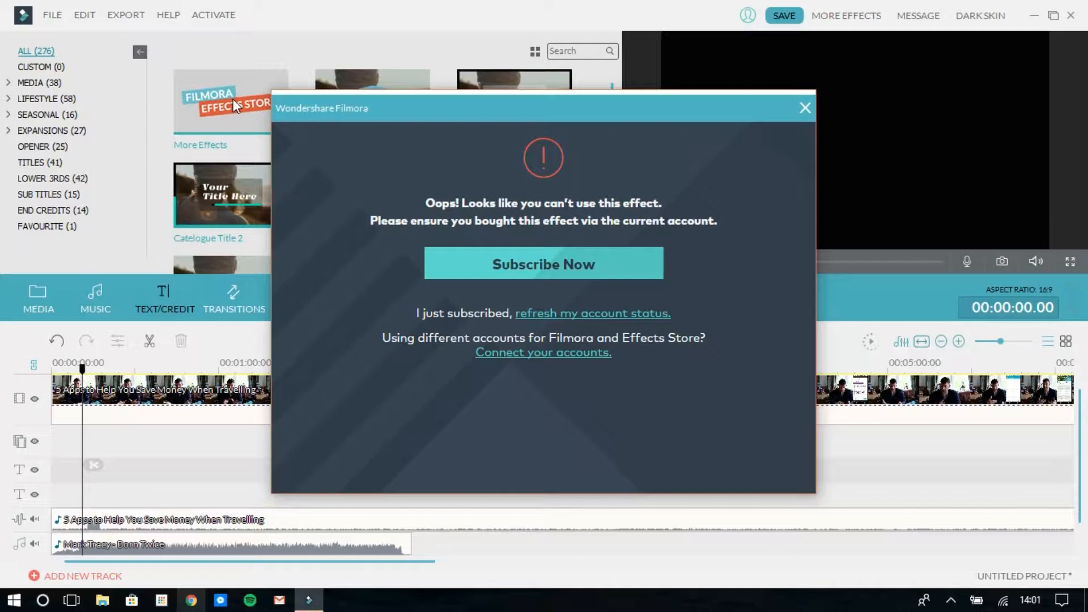
left_click(804, 108)
Add the favourite title Travel Chic - Lower third 3 at the start of the first text track
left_click(49, 226)
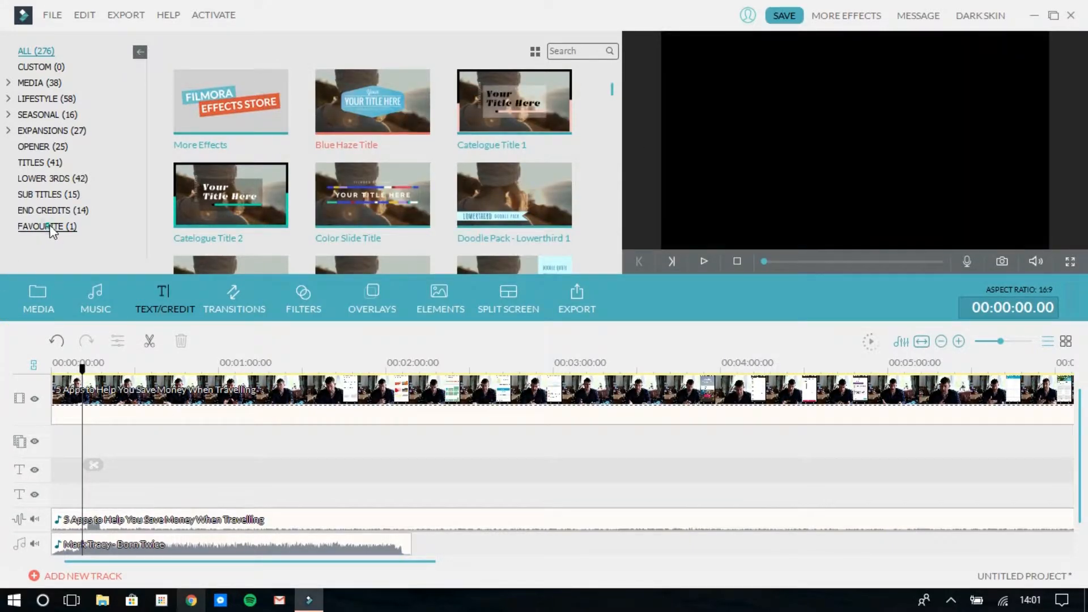
left_click_drag(266, 103, 58, 472)
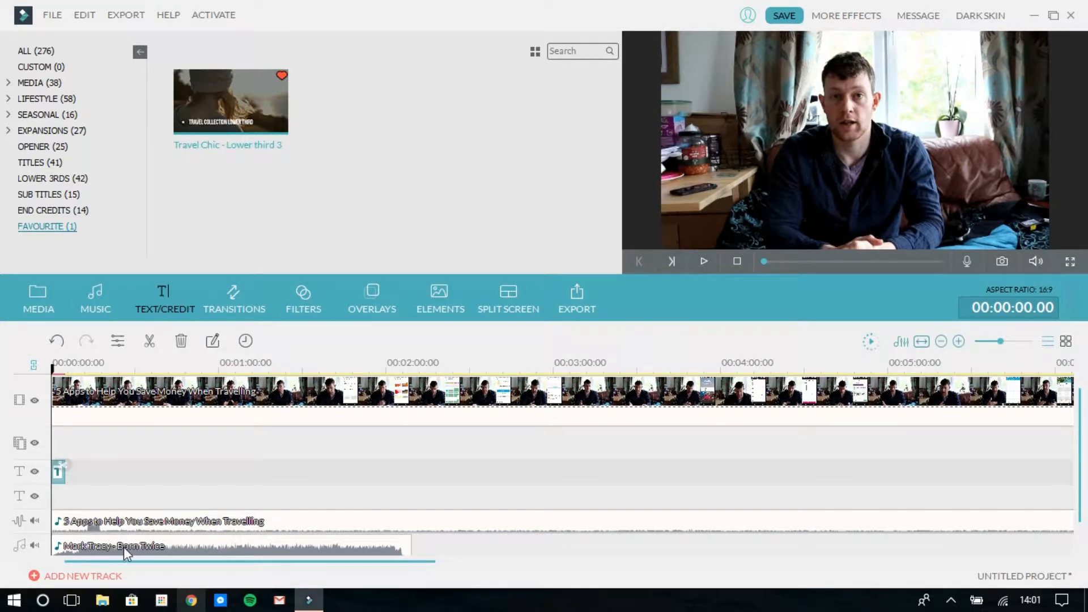
Delete the Born Twice music clip and raise the volume of the main video's detached audio clip
left_click(124, 547)
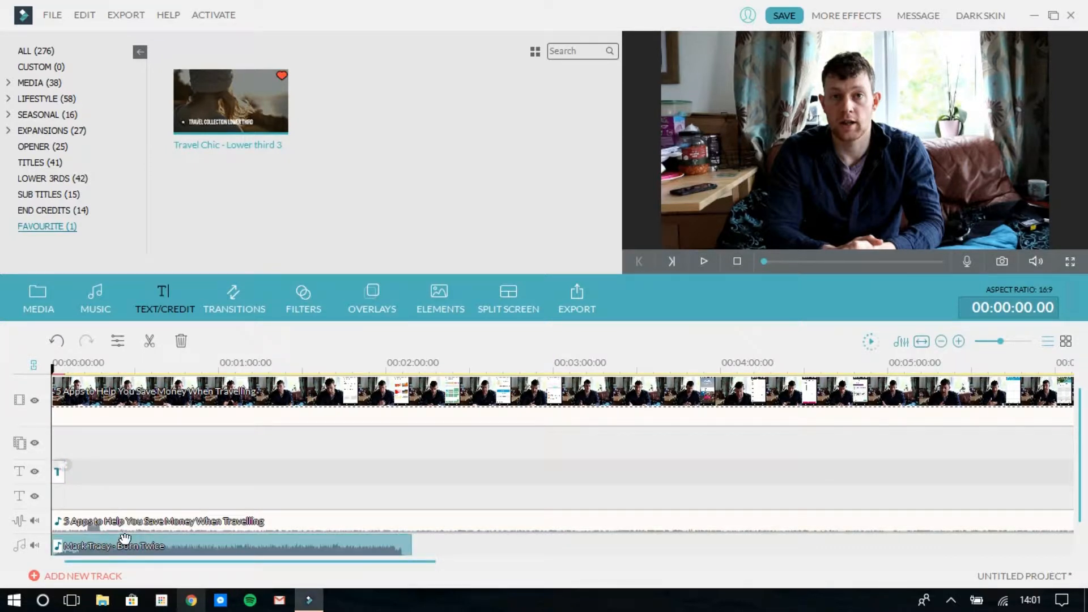
key("Delete")
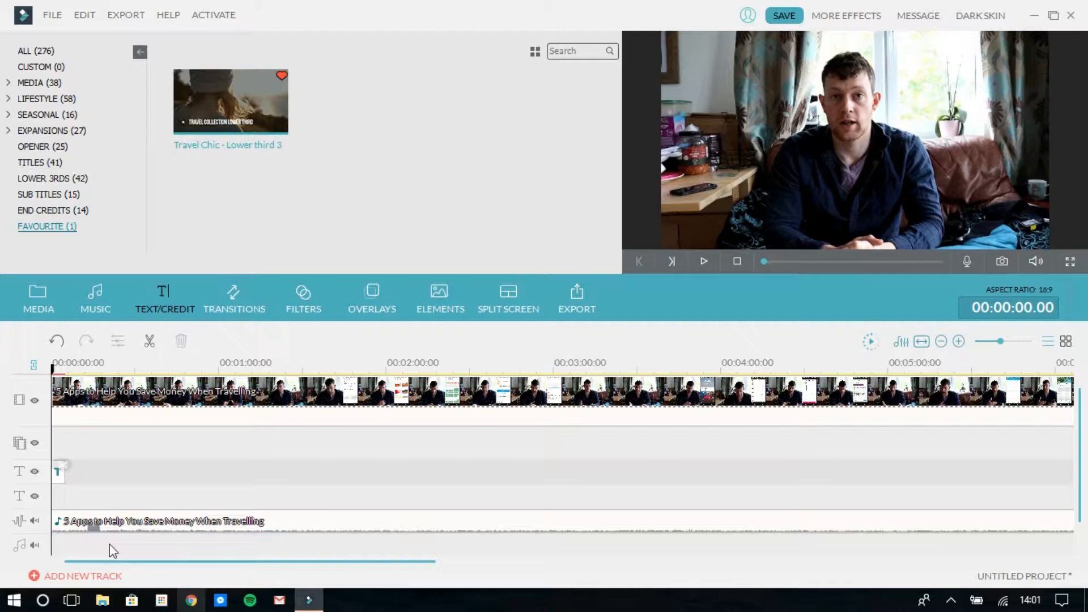
left_click(134, 522)
double_click(134, 522)
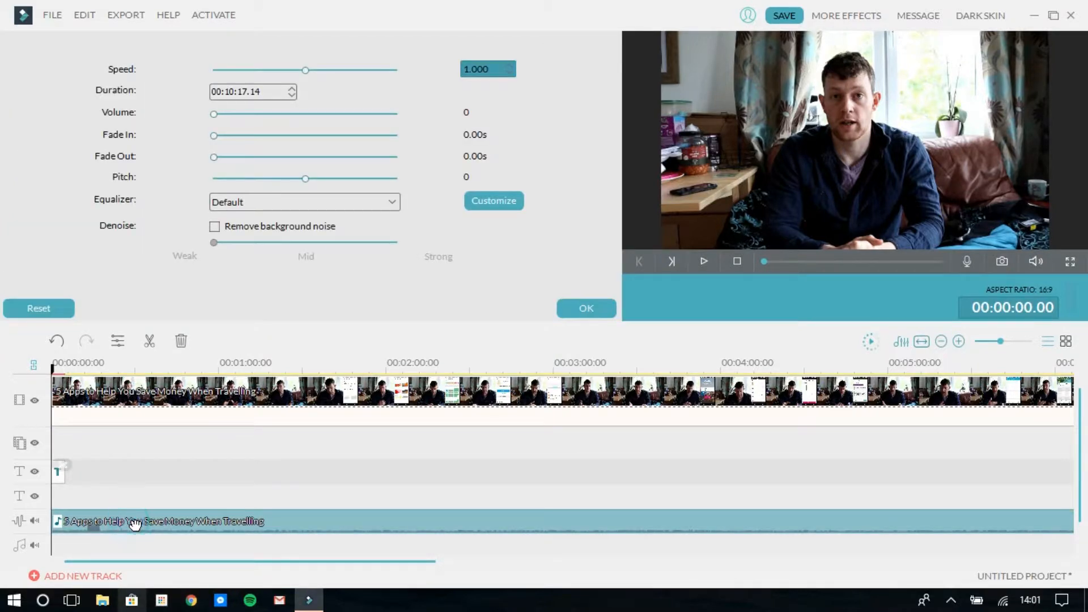
left_click_drag(214, 114, 305, 122)
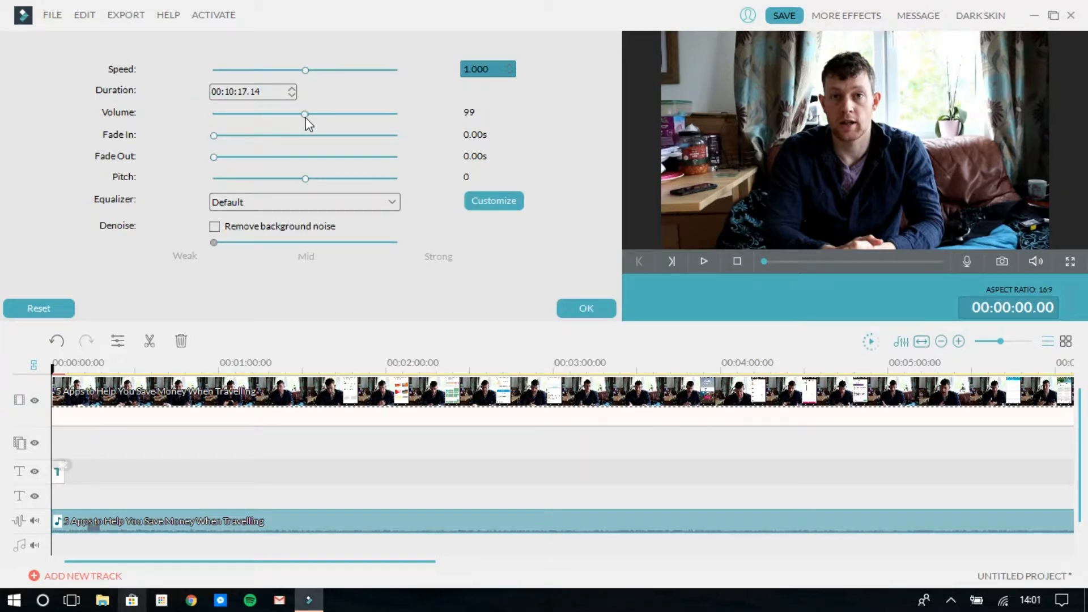
left_click(473, 117)
left_click(576, 311)
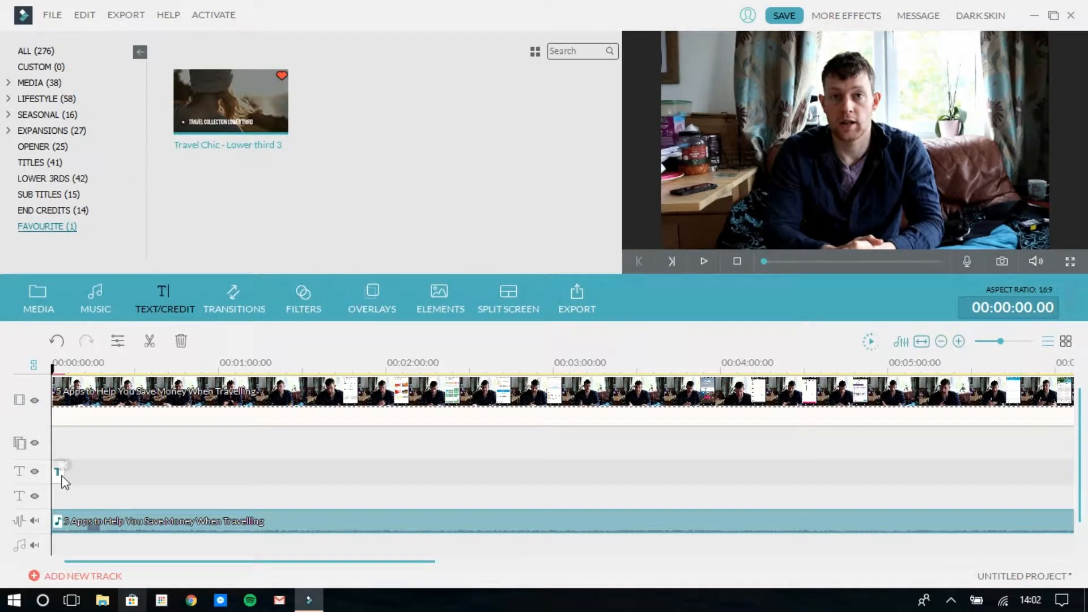
Preview the lower third title over the video and change its text to Practice
key("space")
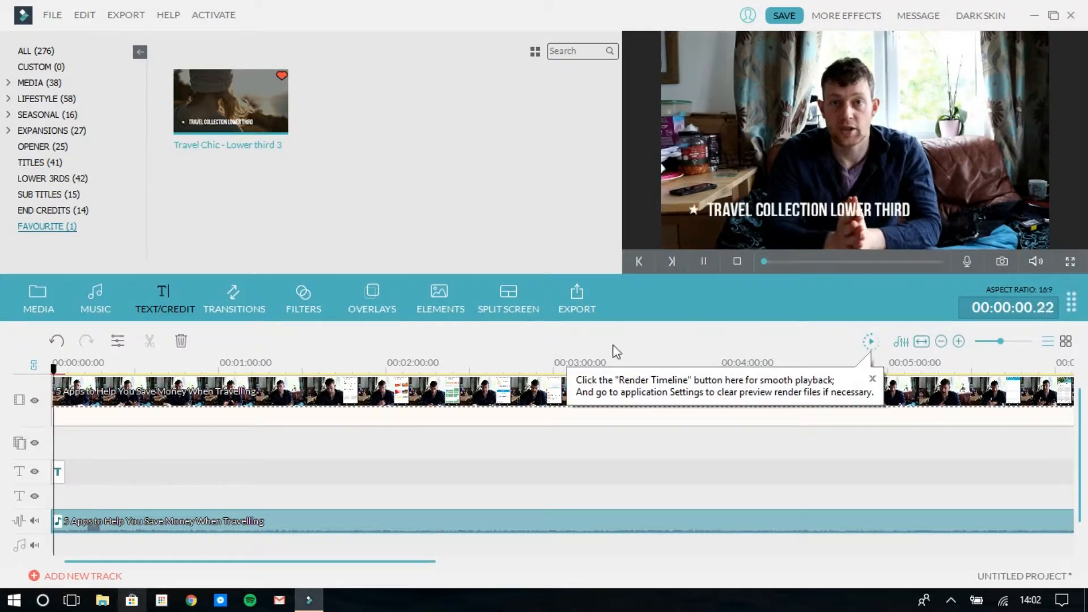
key("space")
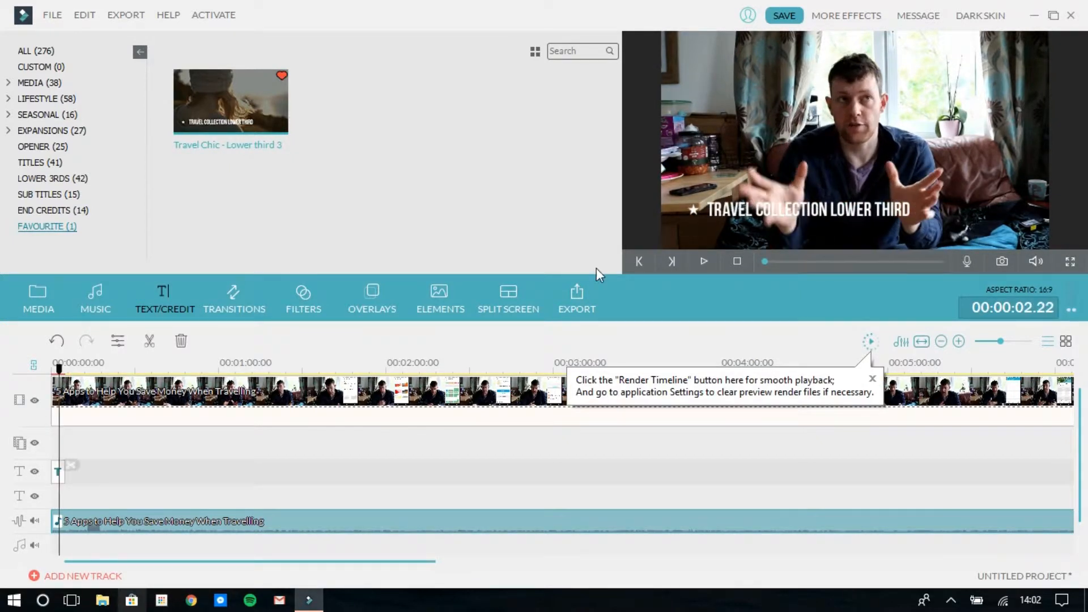
left_click(59, 471)
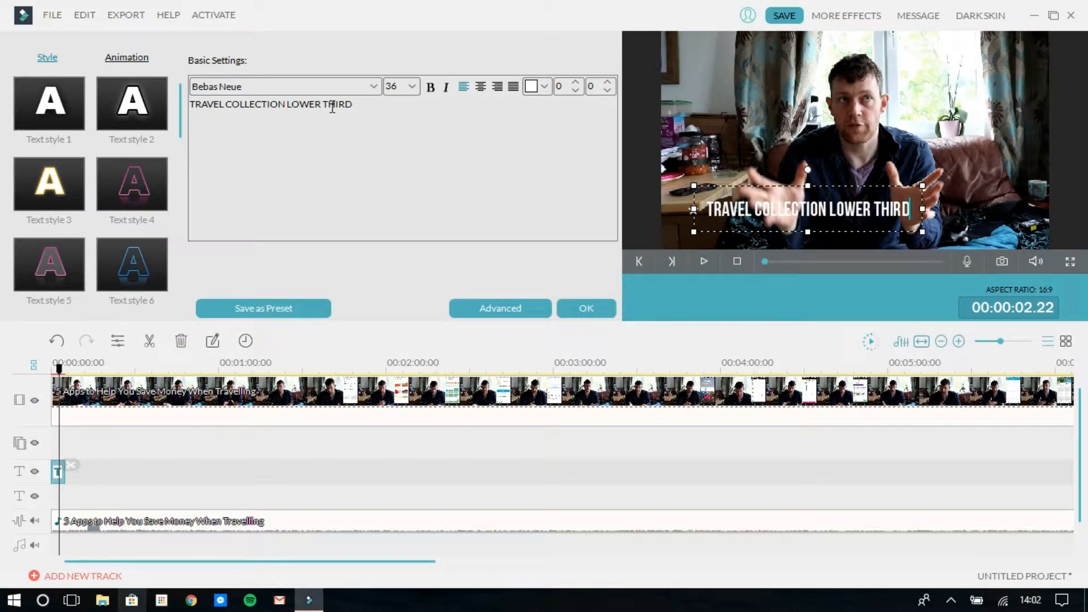
triple_click(362, 105)
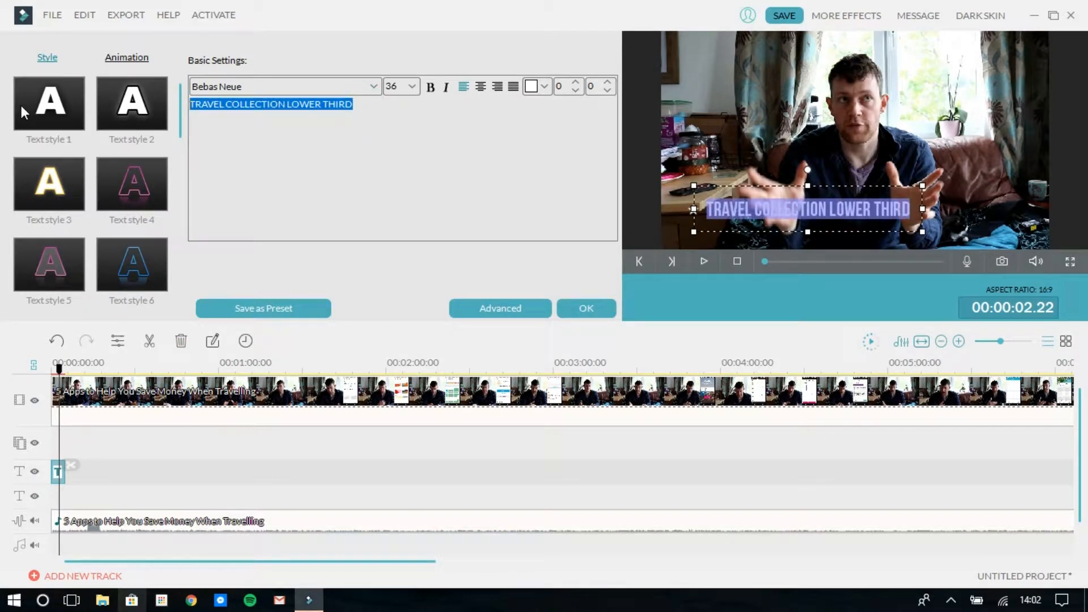
type("Pr")
type("acticw")
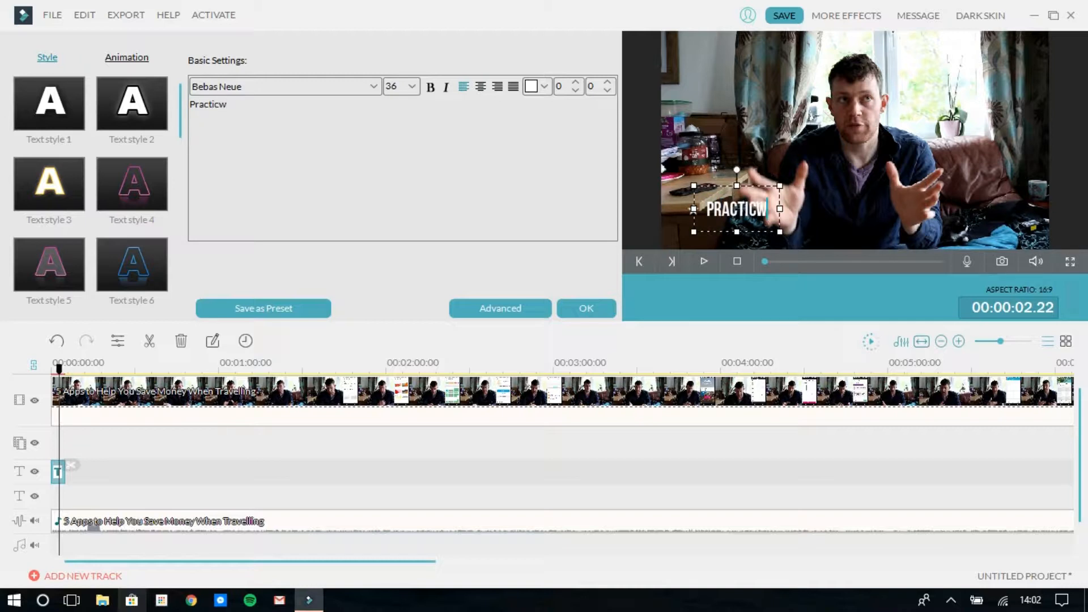
key("BackSpace")
type("e")
key("Return")
left_click(583, 309)
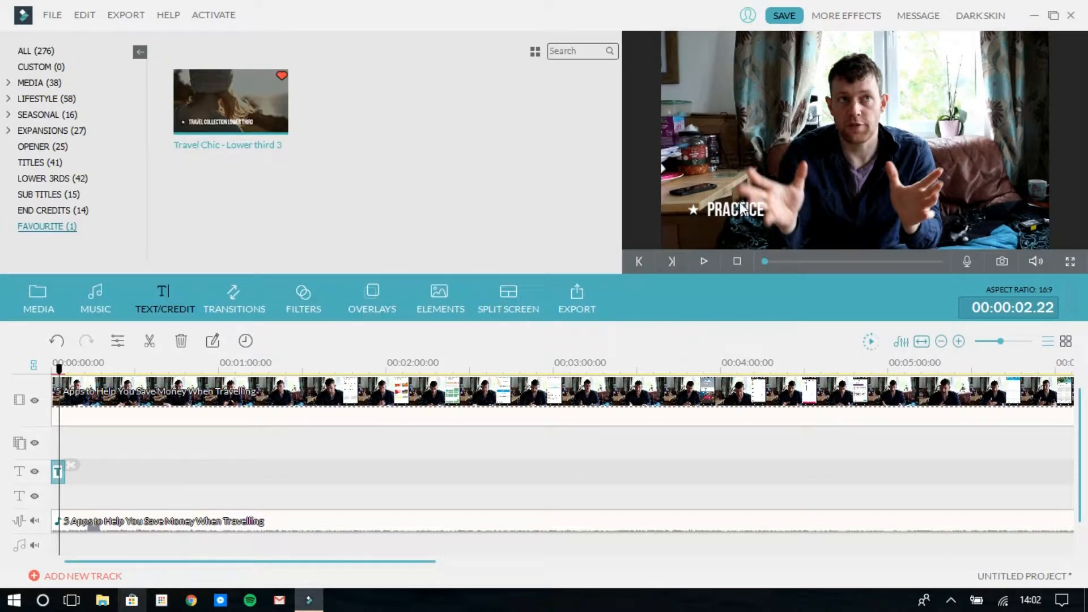
Play the first seconds of the timeline from the start to check the edited title
left_click_drag(60, 372, 53, 369)
key("space")
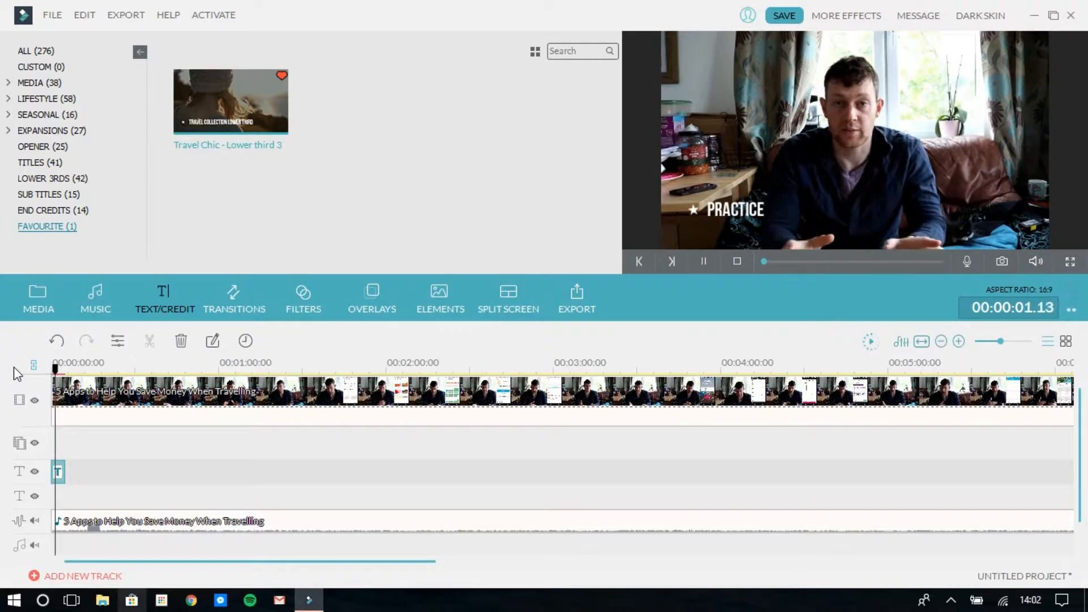
key("space")
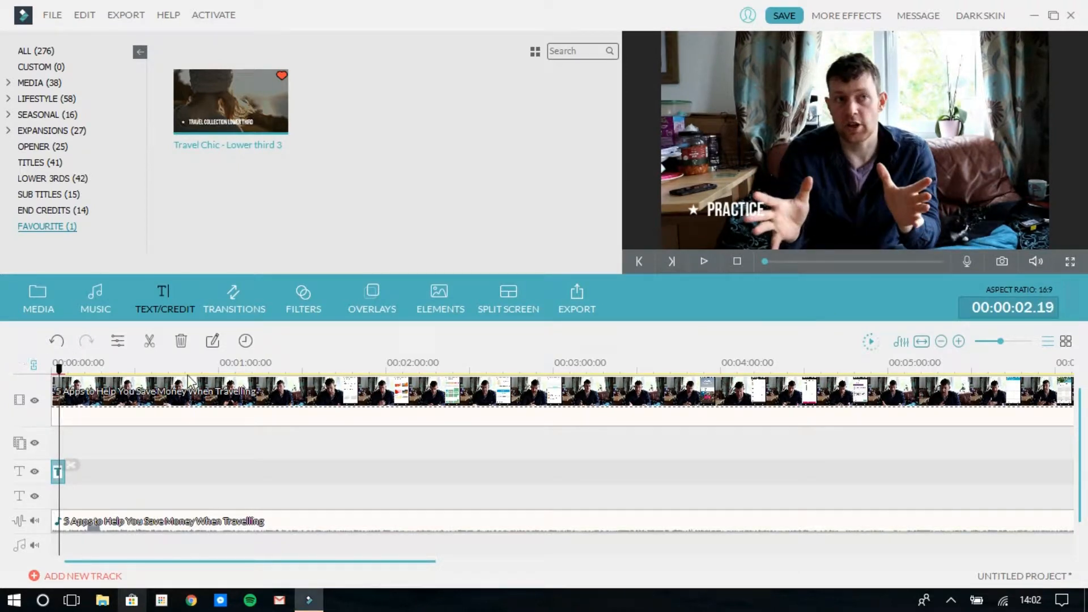
Move the Practice title to about 00:01:24 on the first text track and set the playhead at the title's end
left_click_drag(57, 473, 277, 475)
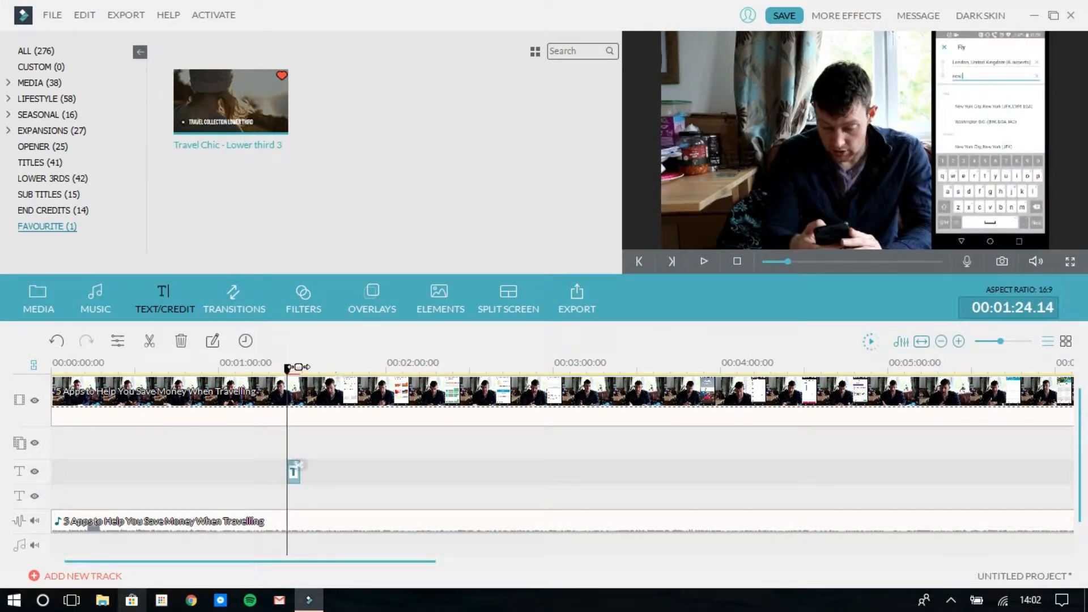
left_click_drag(299, 366, 300, 397)
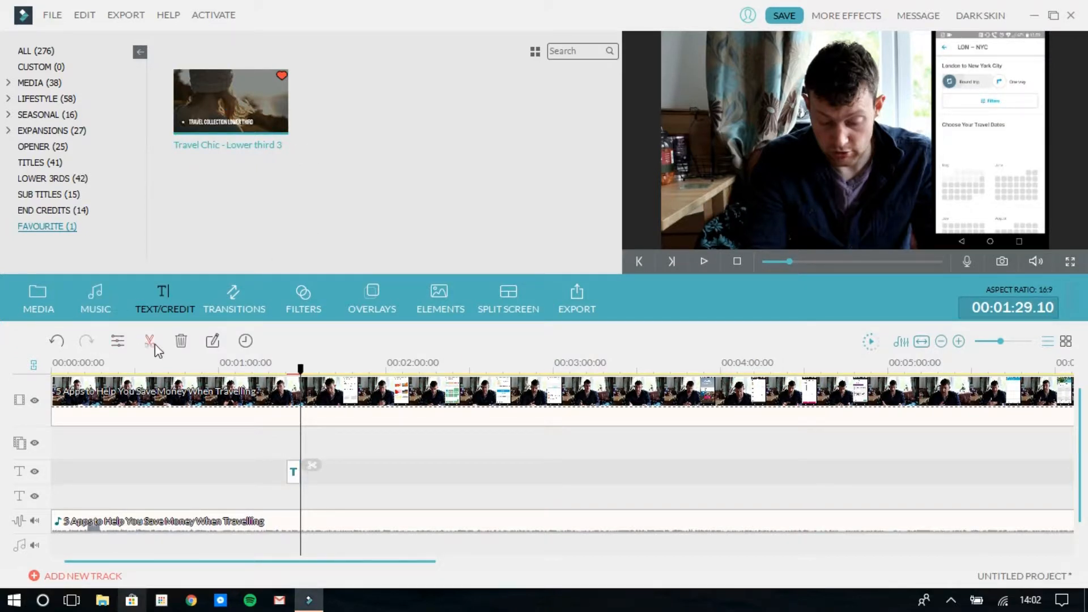
Split the main video clip at 00:01:29.03, near the end of the Practice title, and delete the section before the cut
left_click(255, 399)
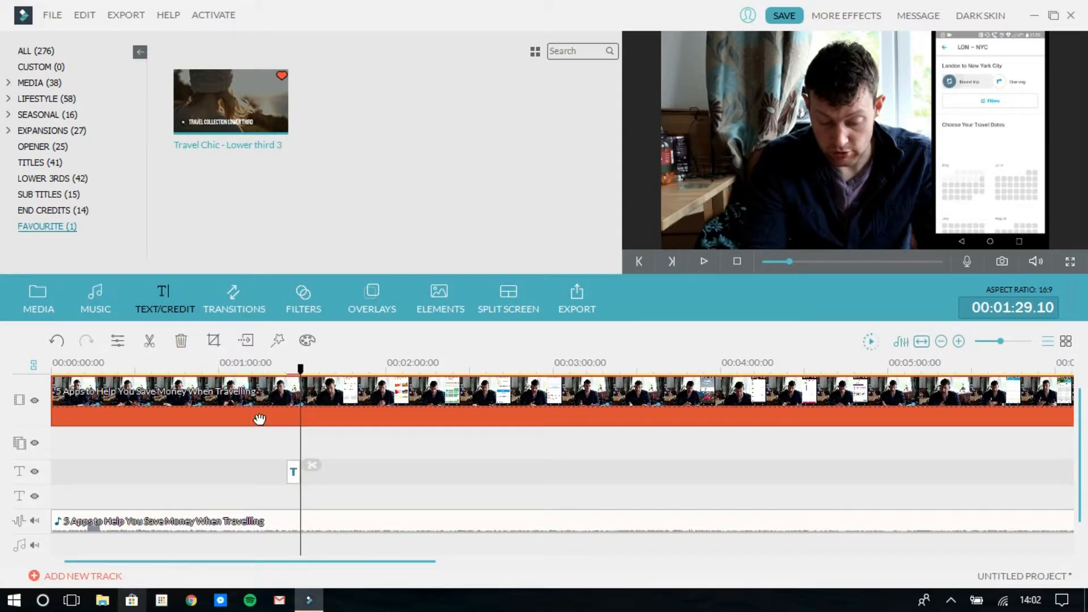
left_click(264, 463)
left_click(215, 395)
left_click(300, 371)
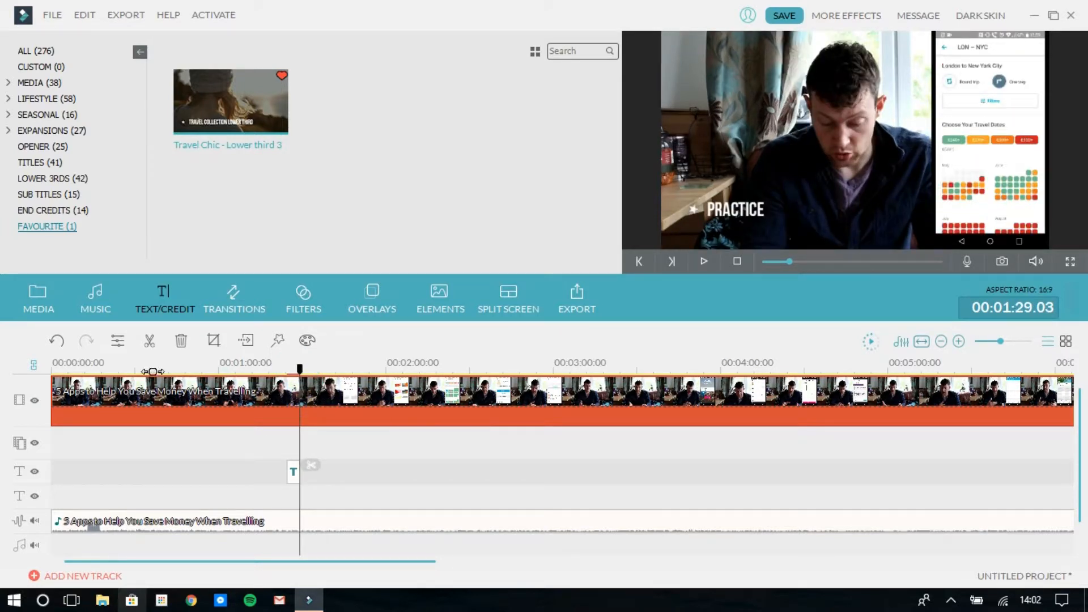
left_click(293, 471)
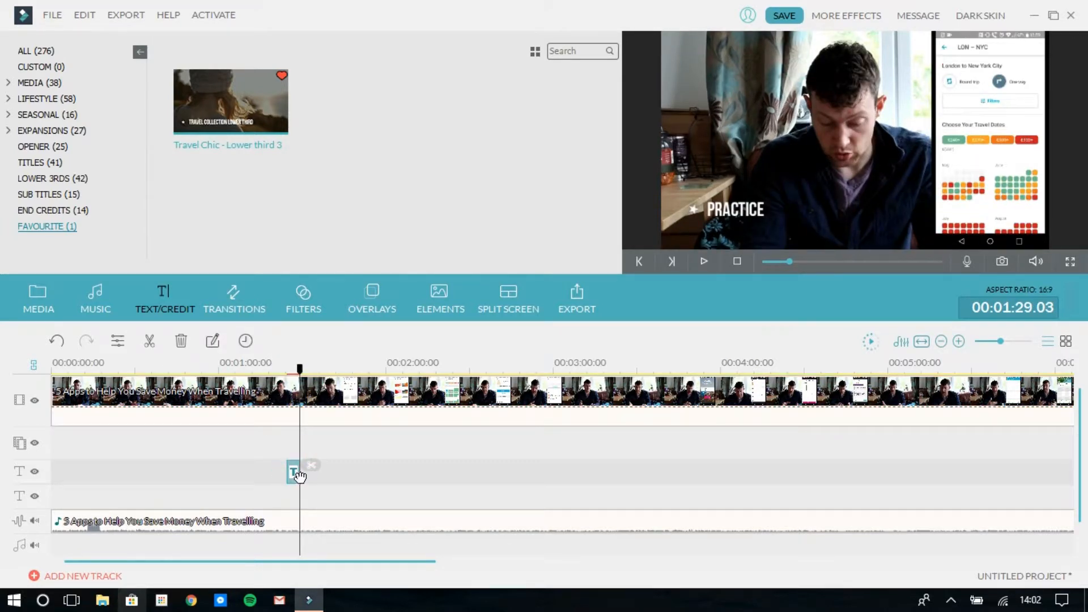
left_click(285, 407)
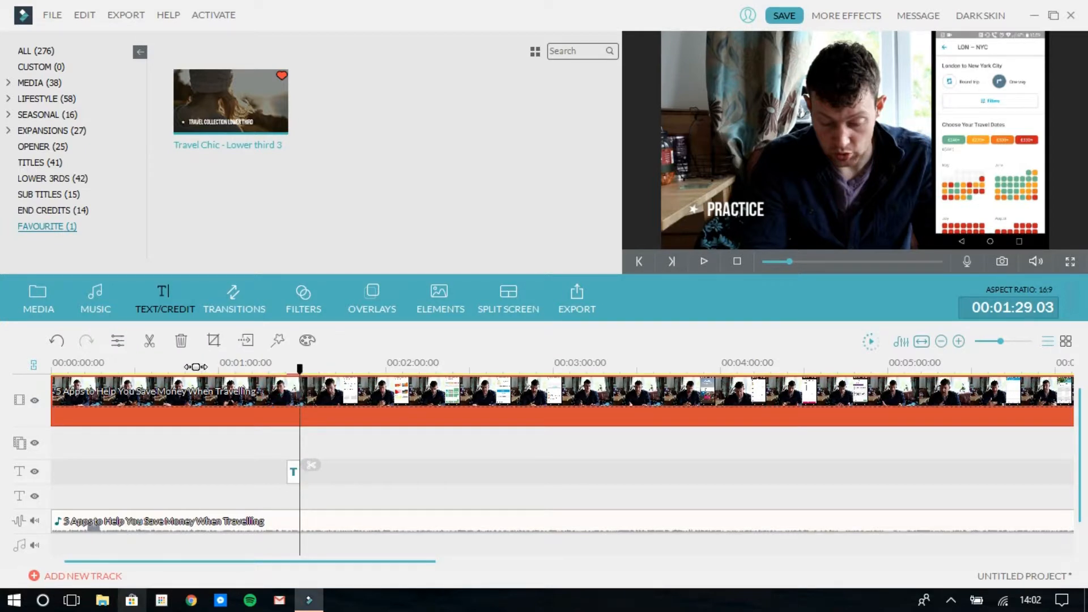
key("ctrl+b")
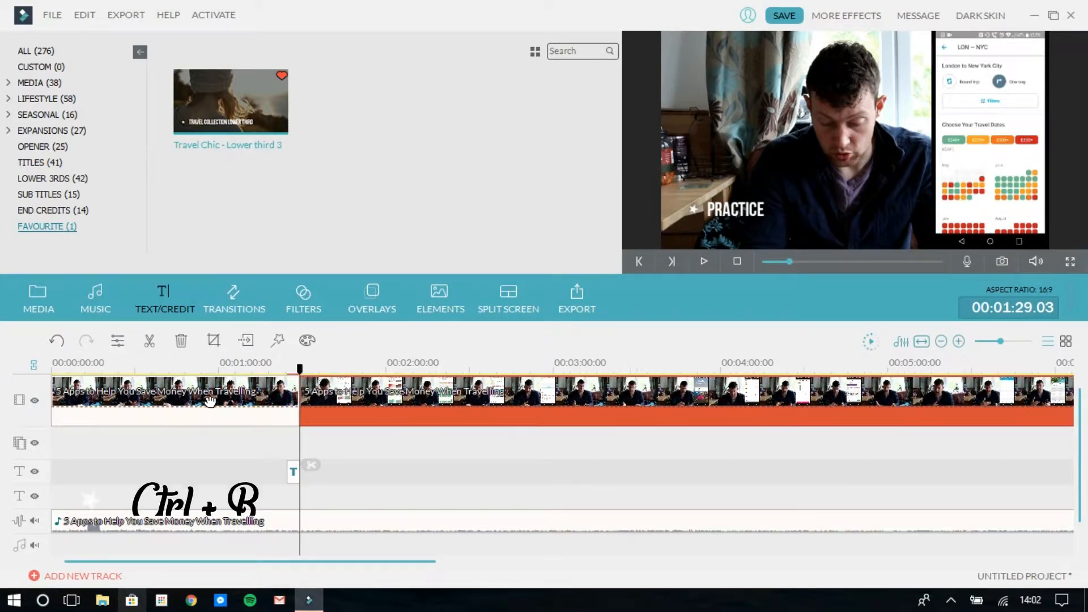
left_click(270, 398)
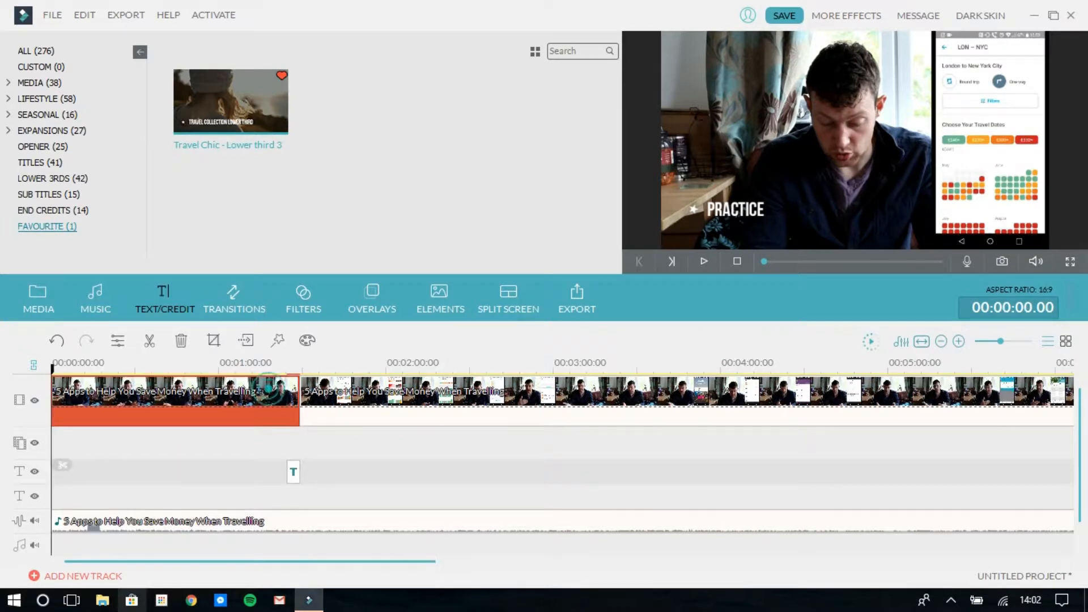
left_click(182, 340)
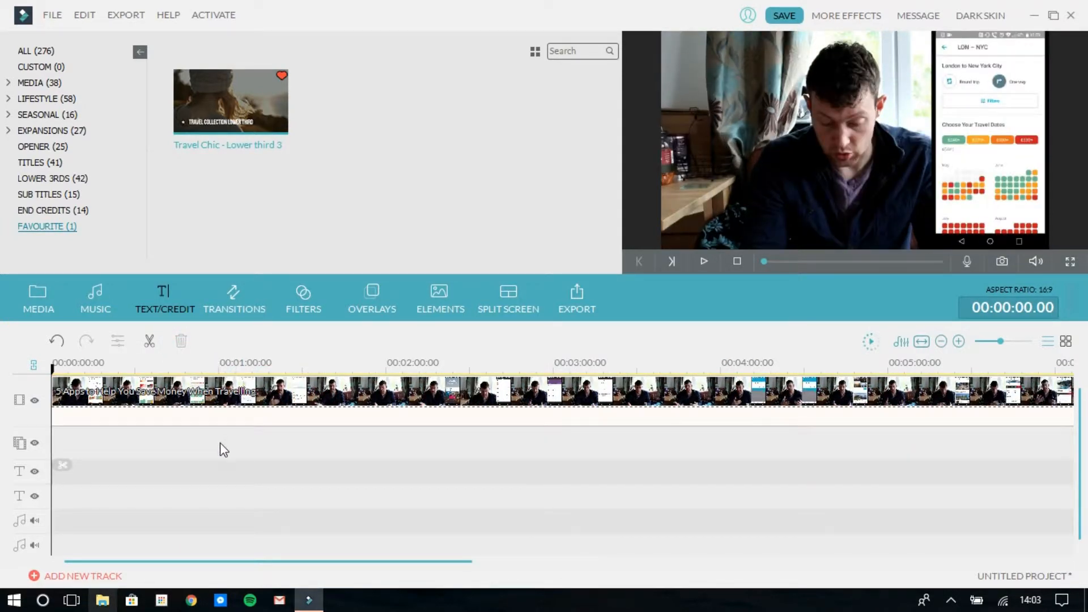
Crop the main video clip at 16:9 to a 1269 × 714 area covering the man's face and the phone screen
left_click(201, 394)
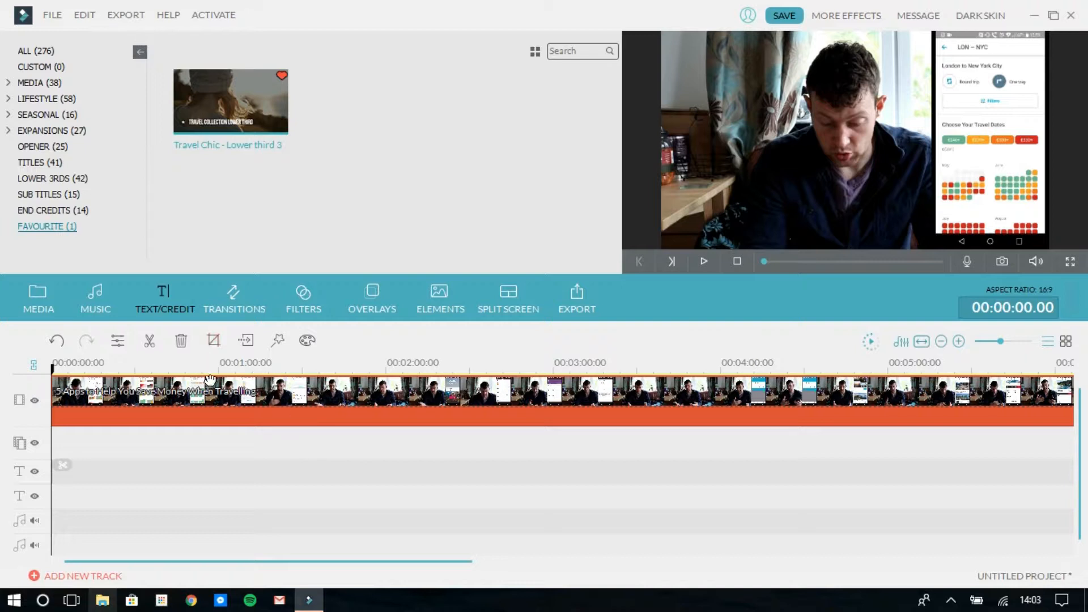
left_click(214, 340)
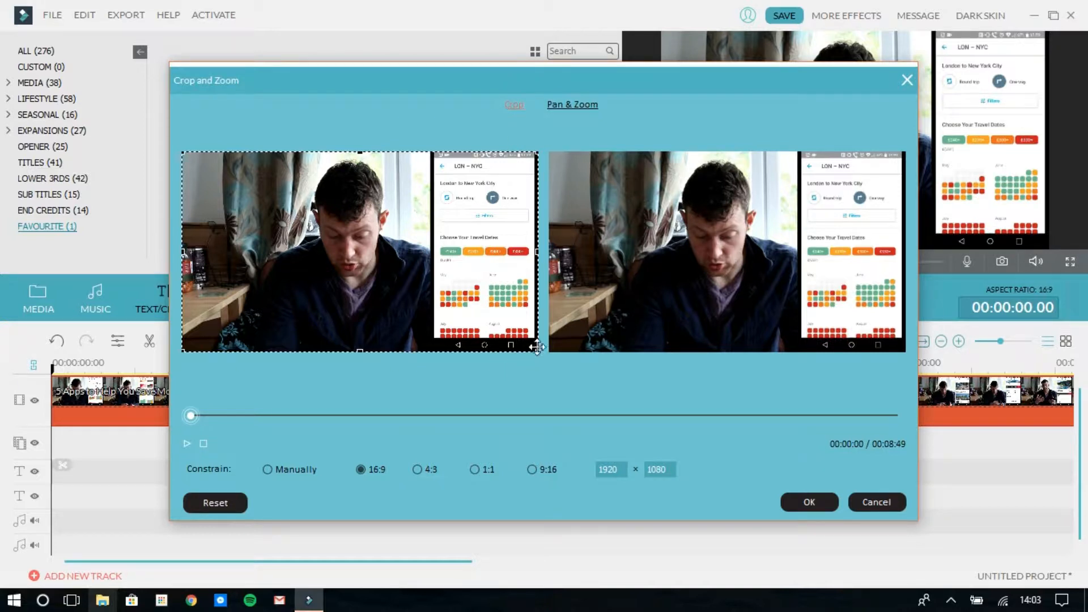
left_click_drag(538, 353, 419, 284)
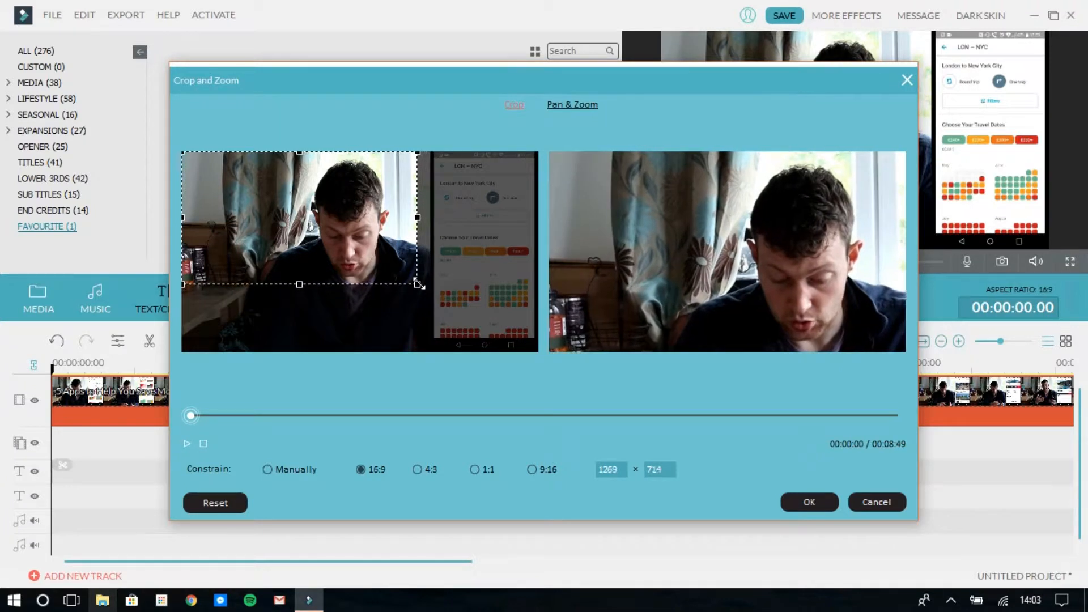
left_click_drag(296, 221, 409, 227)
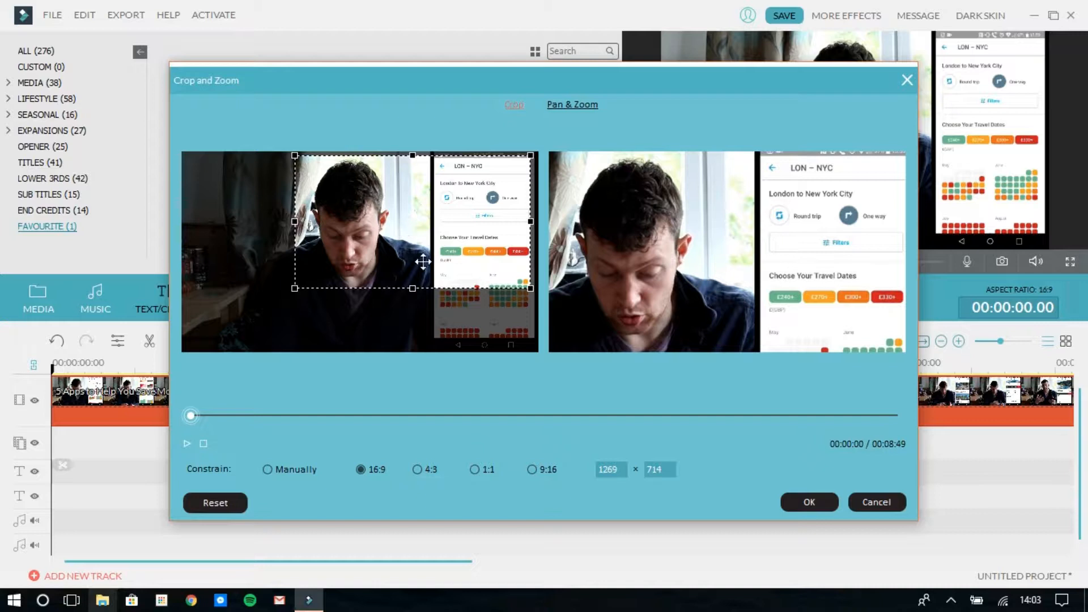
left_click(816, 501)
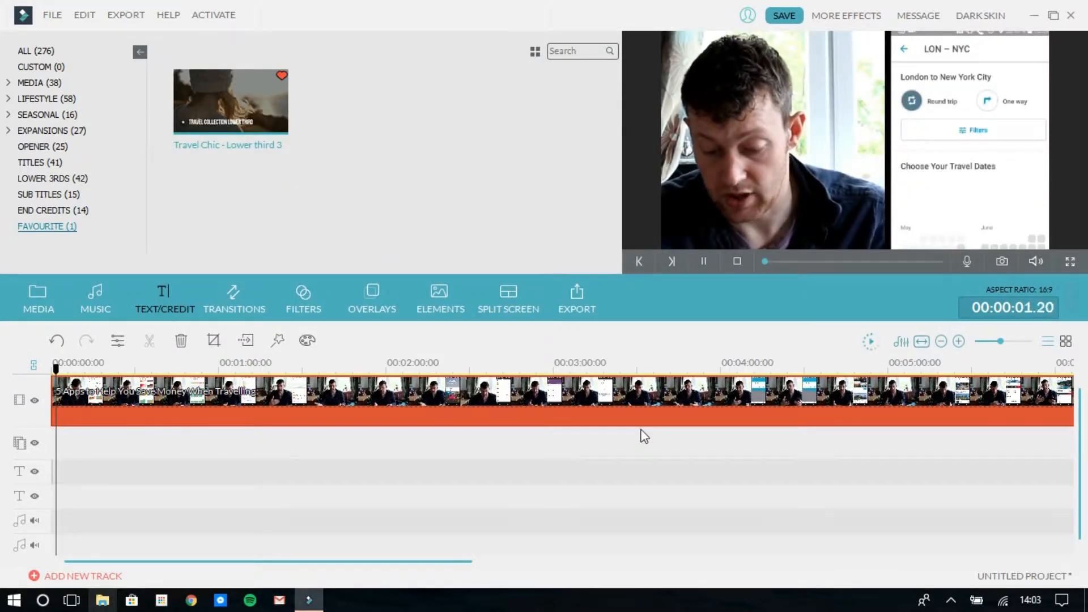
key("space")
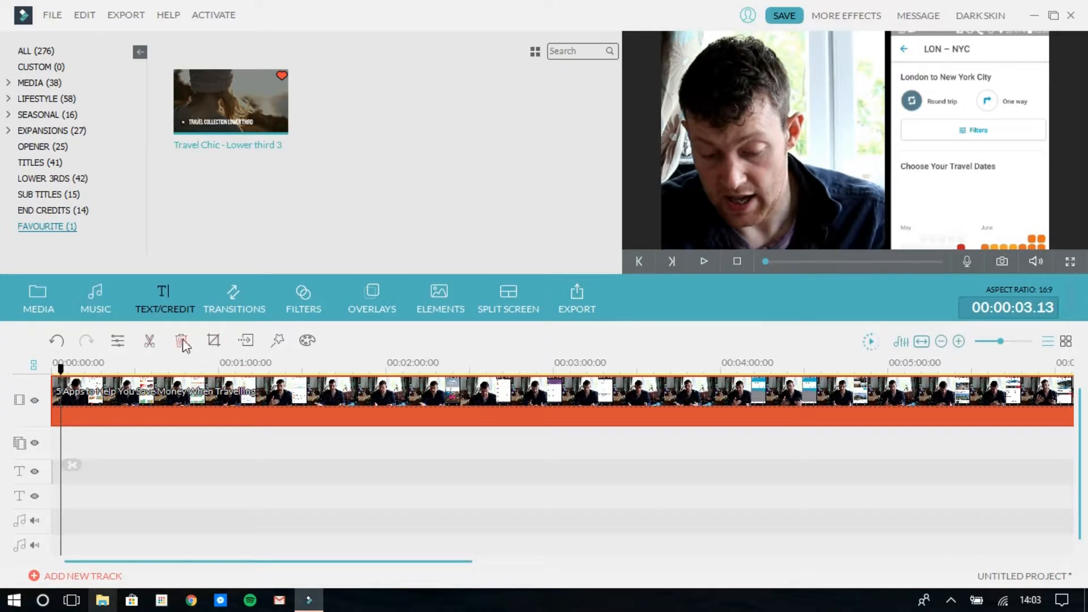
Apply Pan & Zoom to the main video clip with the start frame reduced to 1212 × 682 around the face and phone screen
left_click(214, 340)
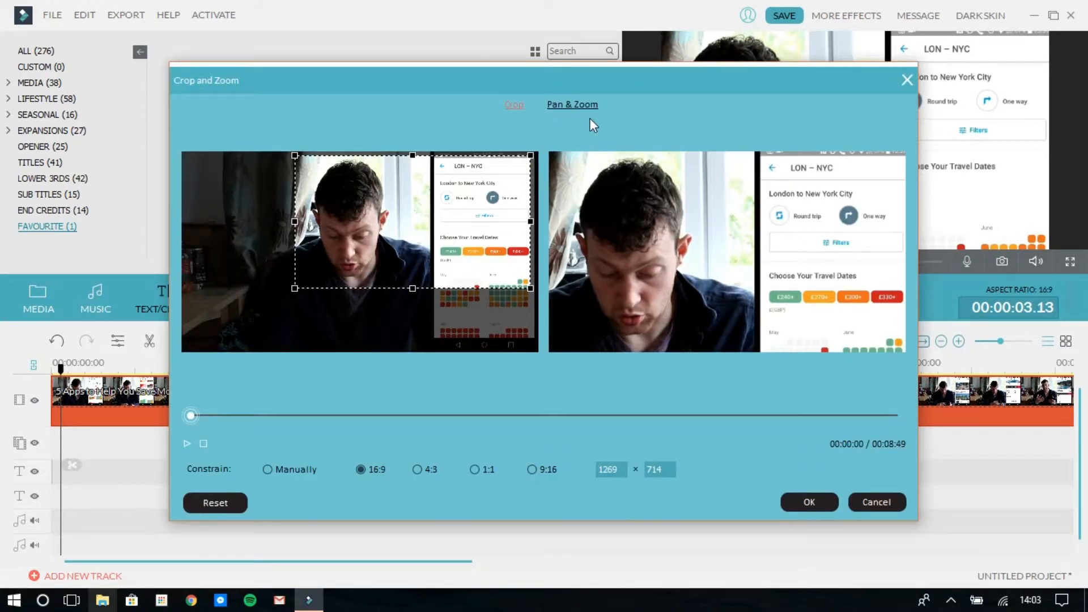
left_click(554, 105)
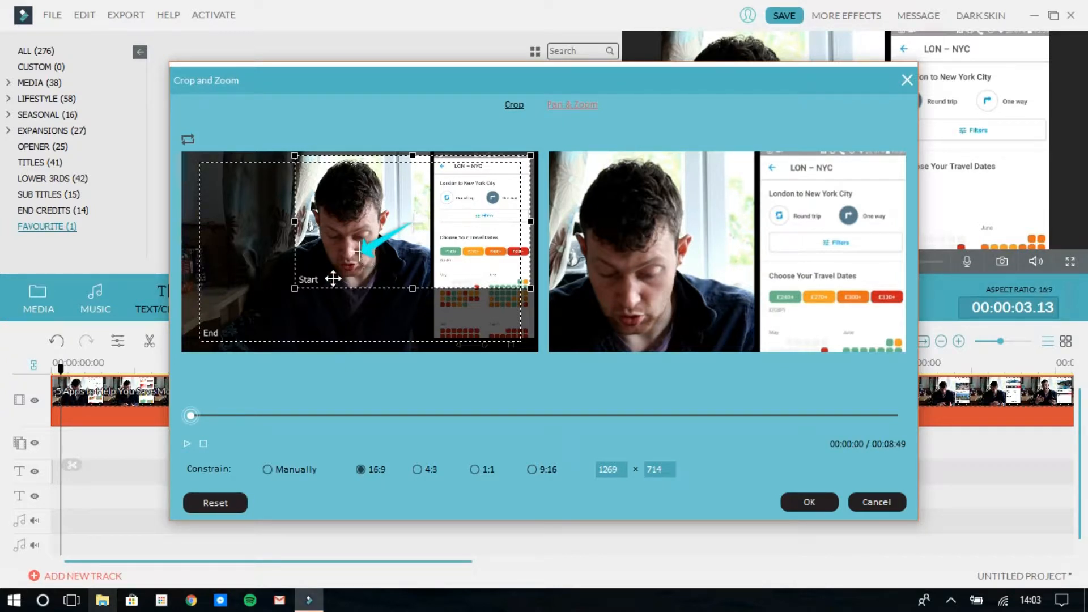
mouse_move(294, 287)
left_mouse_down()
mouse_move(260, 303)
mouse_move(305, 273)
left_mouse_up()
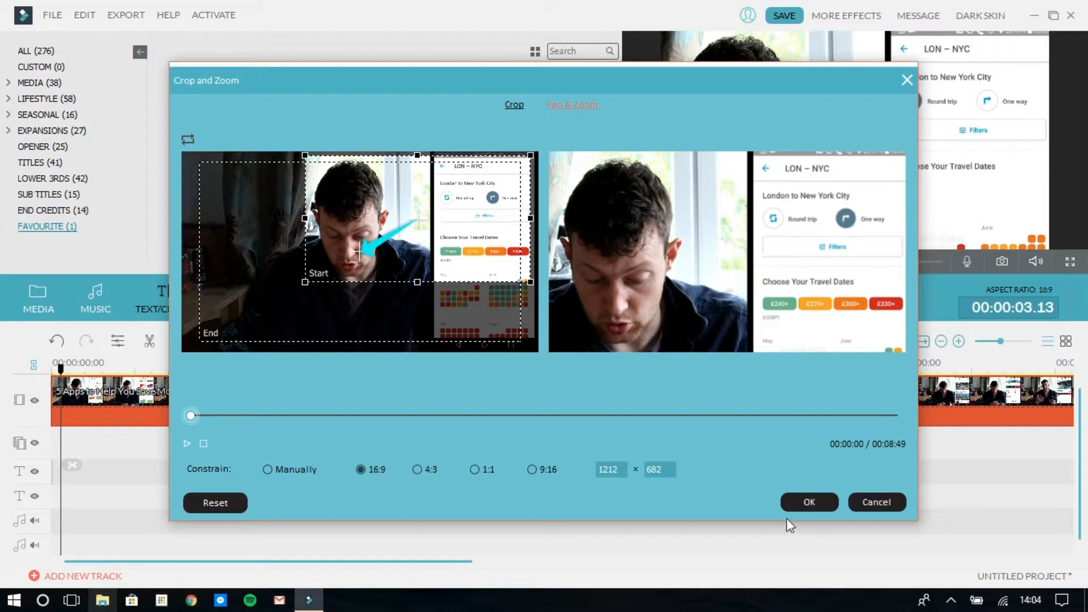
left_click(809, 502)
Add a Fade transition between the two main video clips and lengthen it to start at 00:00:50.01
left_click(245, 309)
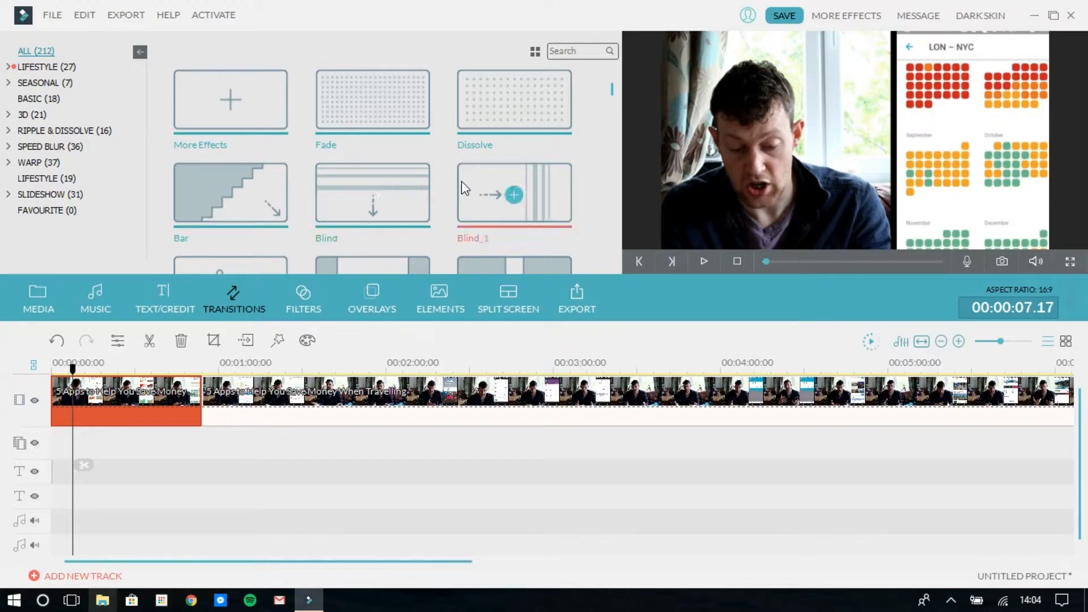
left_click_drag(332, 128, 199, 393)
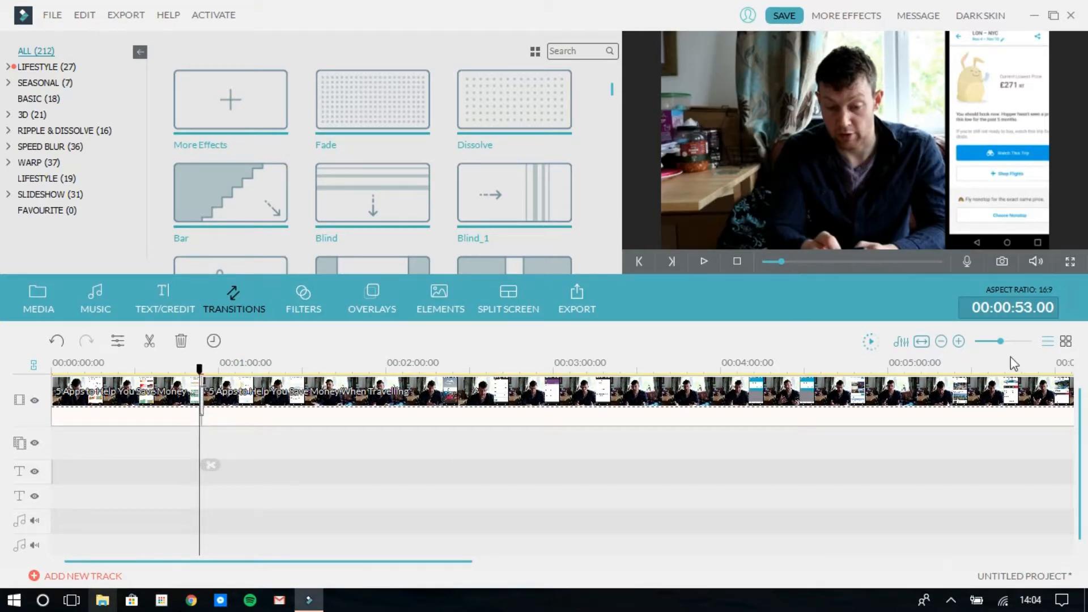
left_click_drag(1001, 342, 1017, 341)
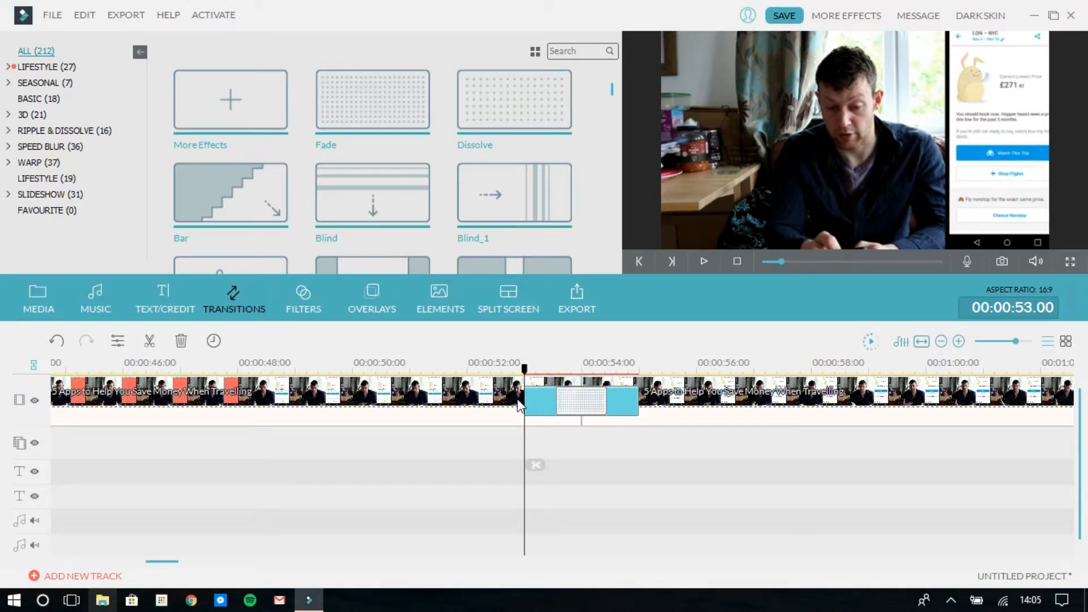
left_click_drag(526, 398, 355, 399)
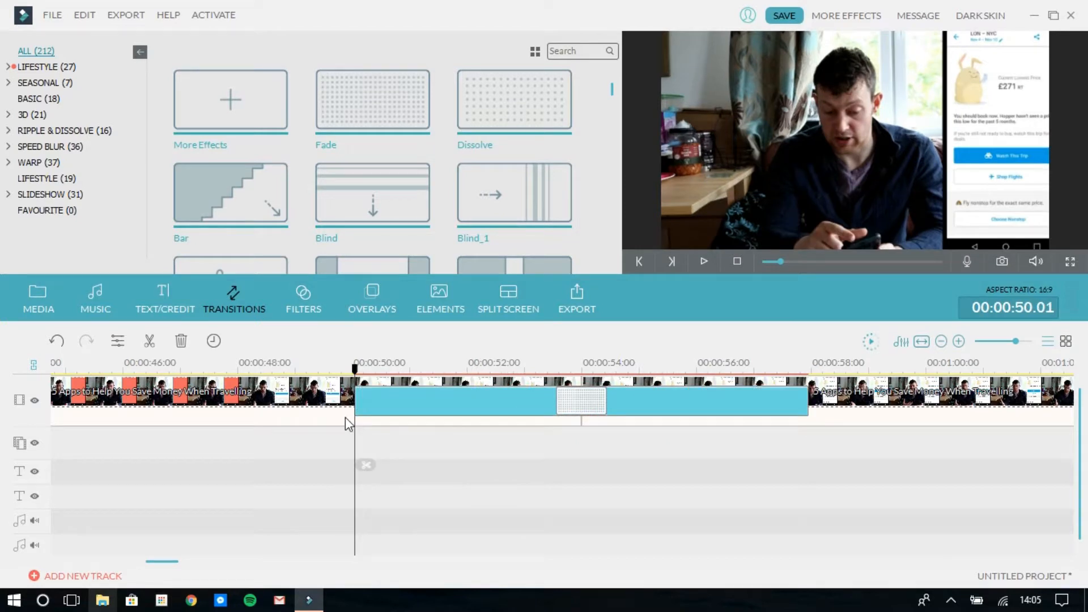
Play the timeline from about 00:00:48 through the Fade transition to check it
left_click(262, 364)
key("space")
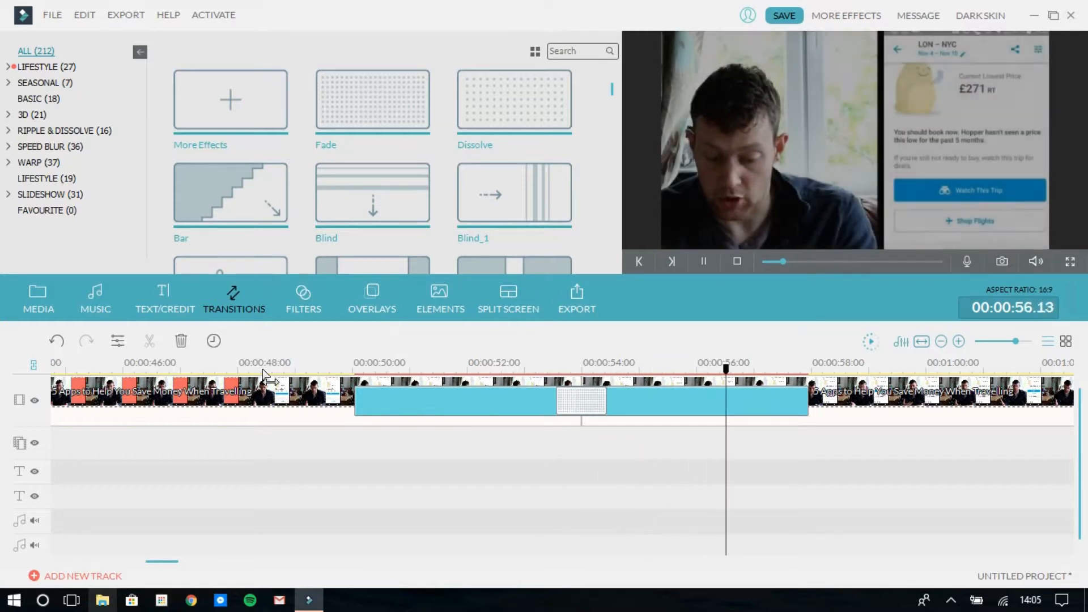
key("space")
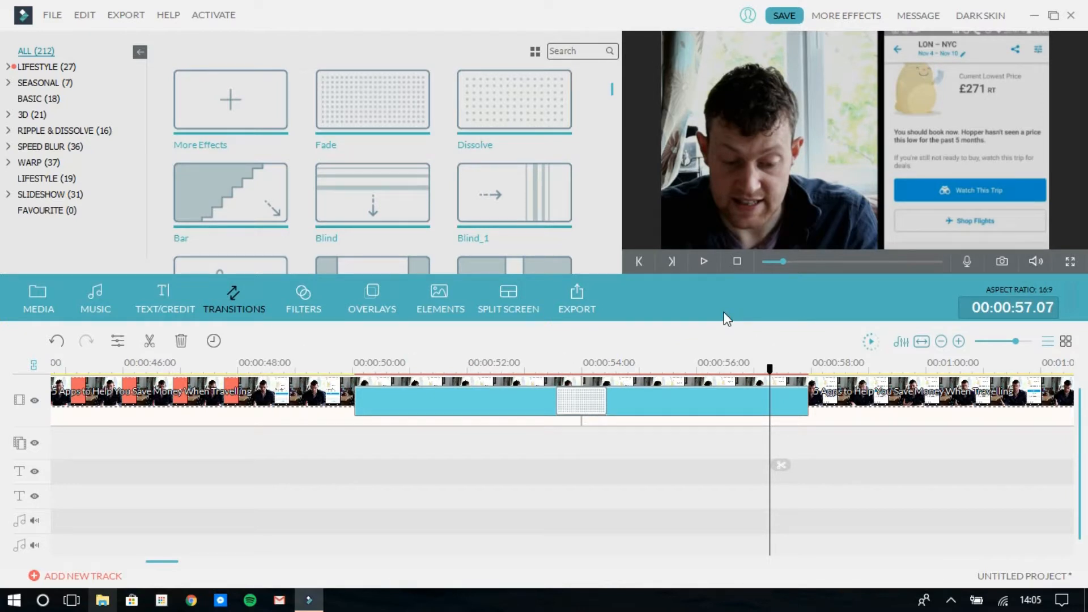
Delete the Fade transition and add the Up-Down 1 filter to the filter track at 00:00:48.16
left_click(307, 312)
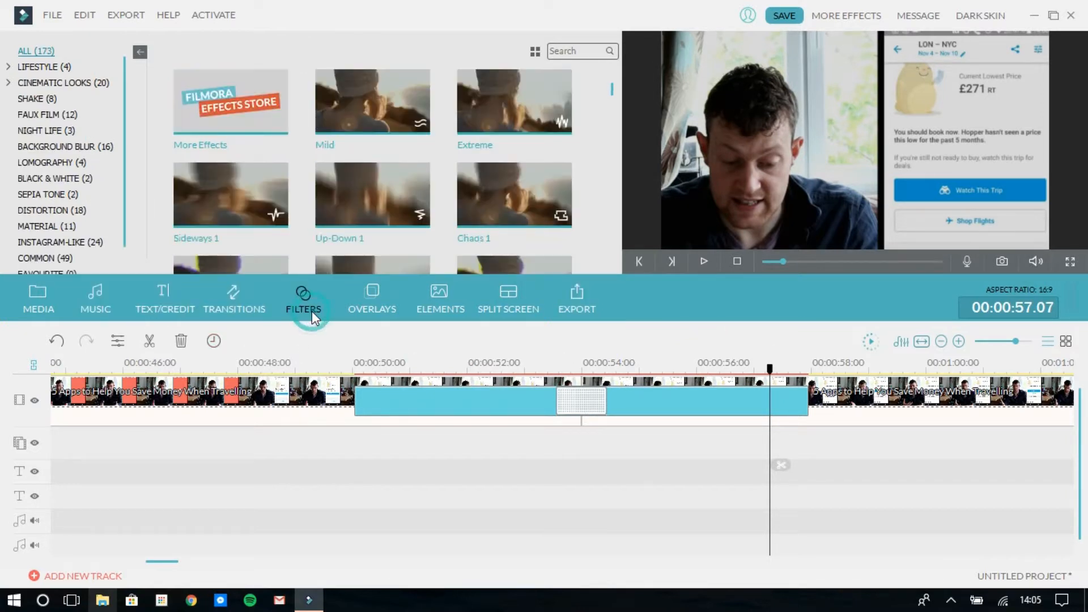
key("Delete")
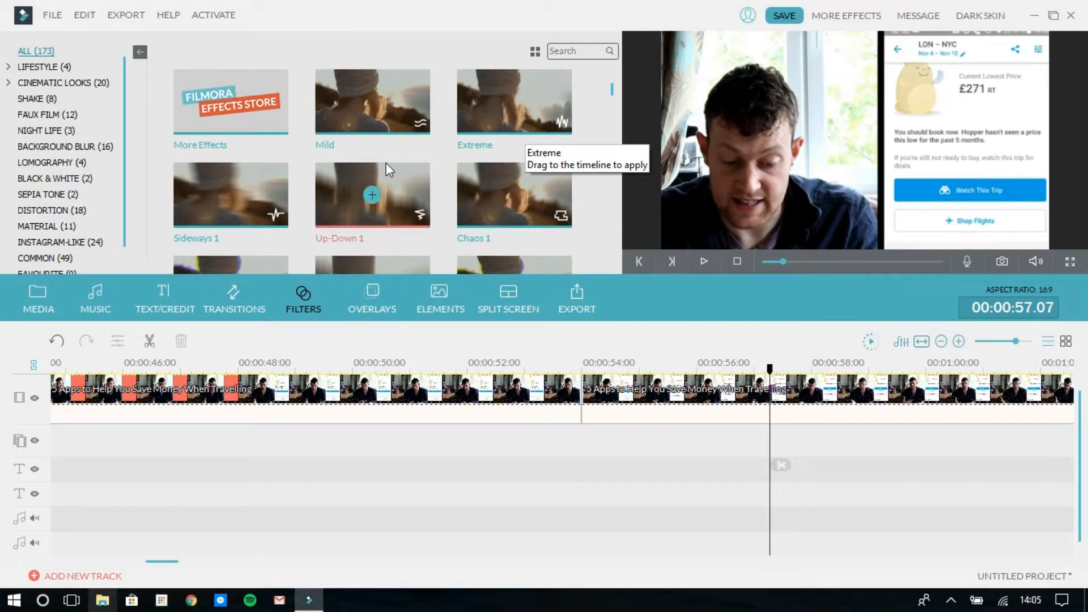
left_click_drag(400, 210, 289, 404)
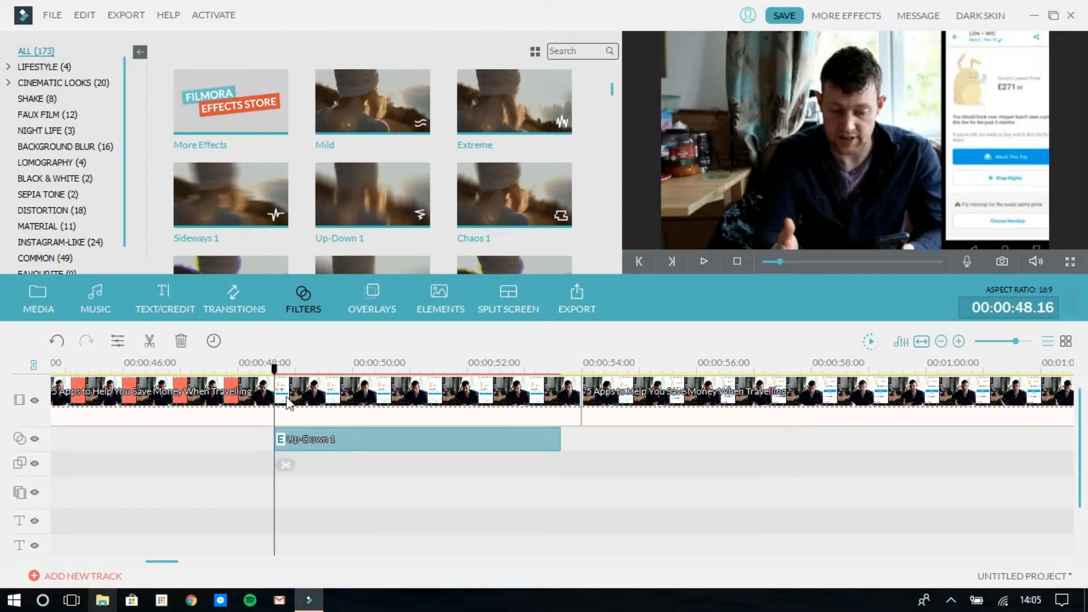
Play the timeline from about 00:00:45 through the Up-Down 1 filter to check its effect
left_click(107, 367)
key("space")
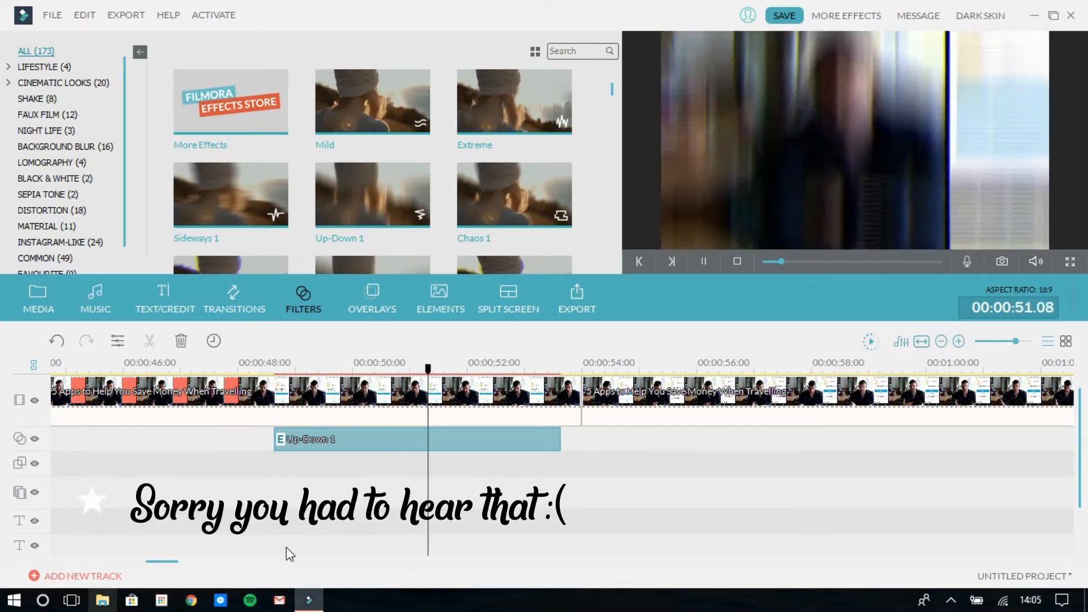
key("space")
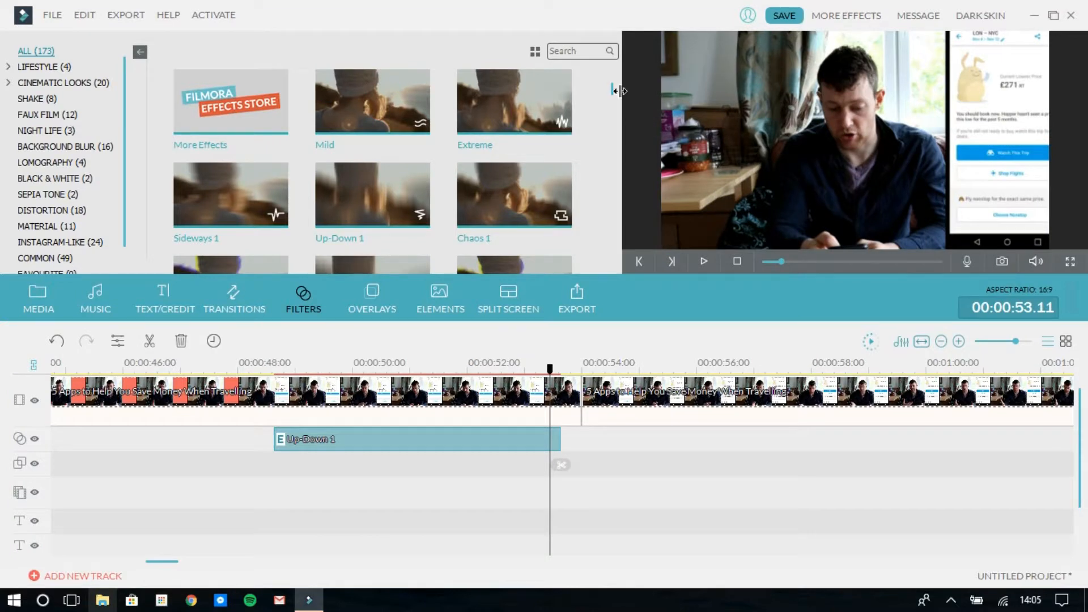
Replace the Up-Down 1 filter with the September filter at 00:00:49.00 and play the filtered section
left_click_drag(612, 91, 613, 99)
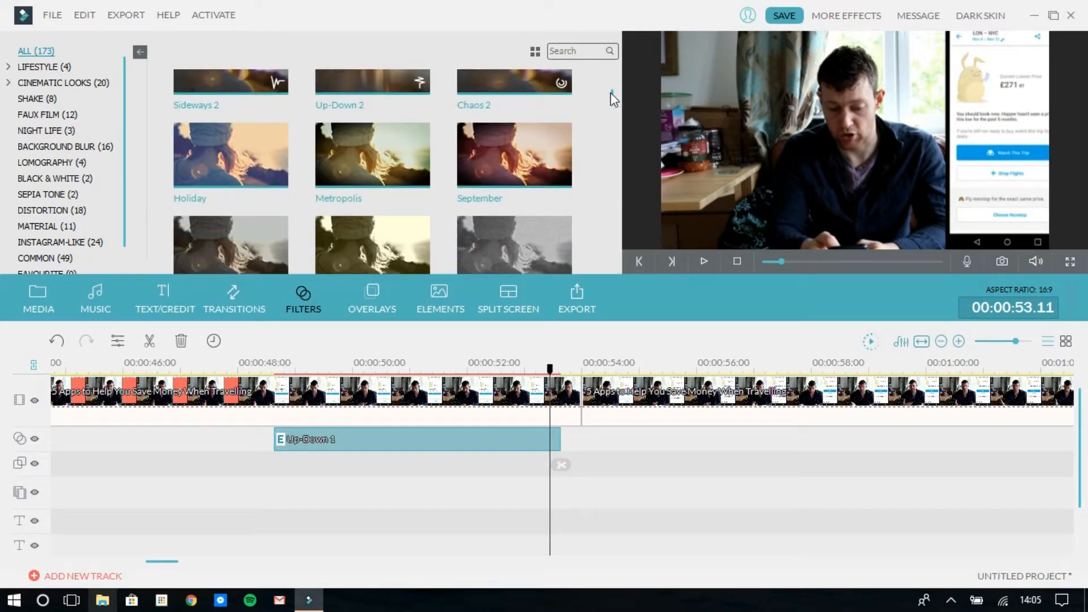
left_click(361, 439)
key("Delete")
left_click_drag(491, 163, 294, 454)
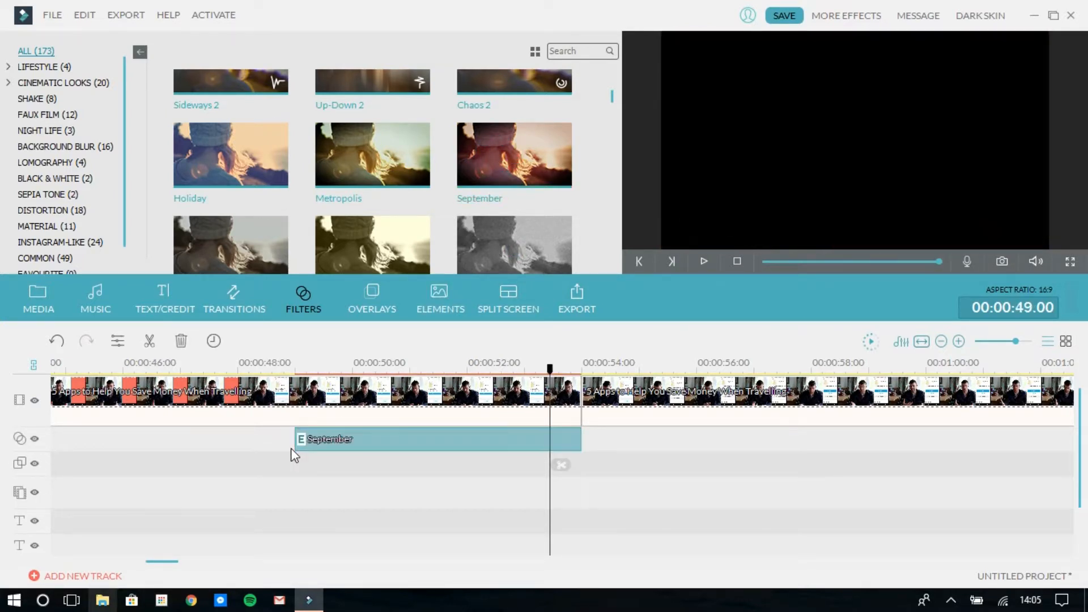
key("space")
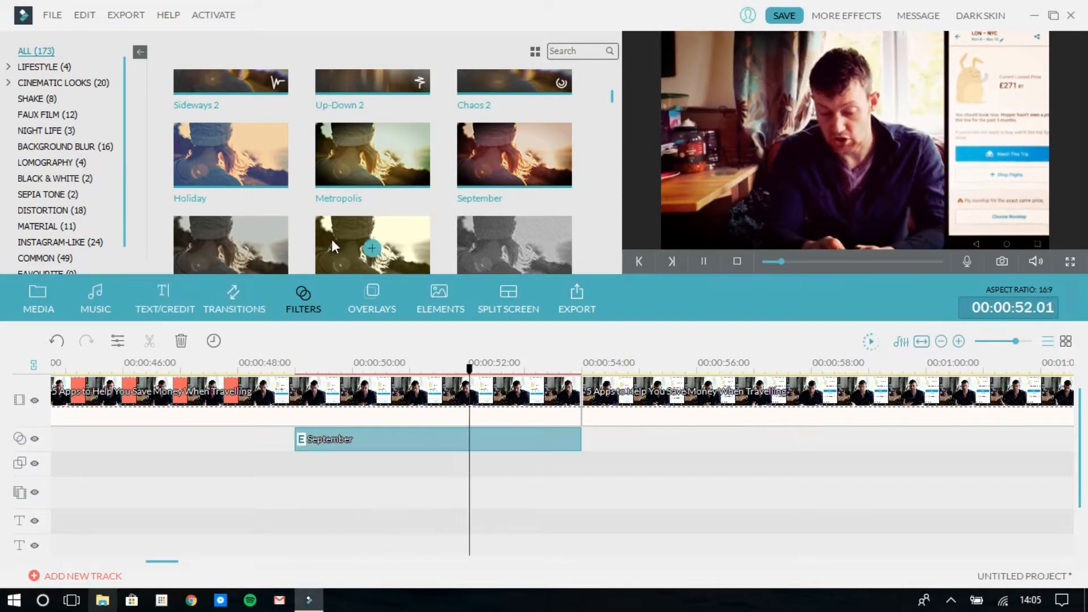
key("space")
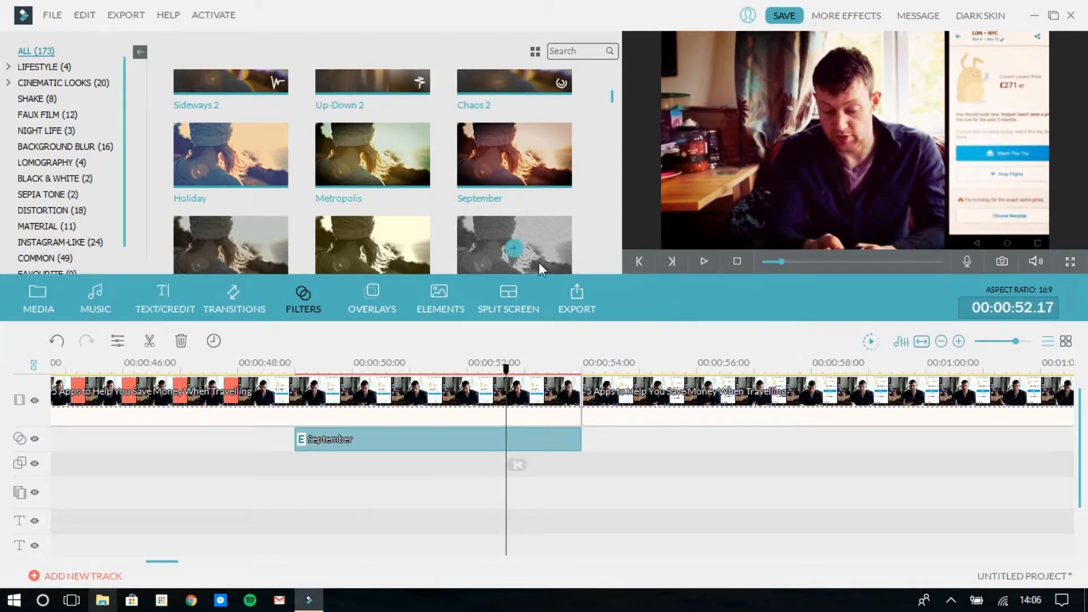
Replace the September filter with the BW_Noise filter at 00:00:50.13 and play the filtered section
key("Delete")
left_click_drag(465, 261, 391, 436)
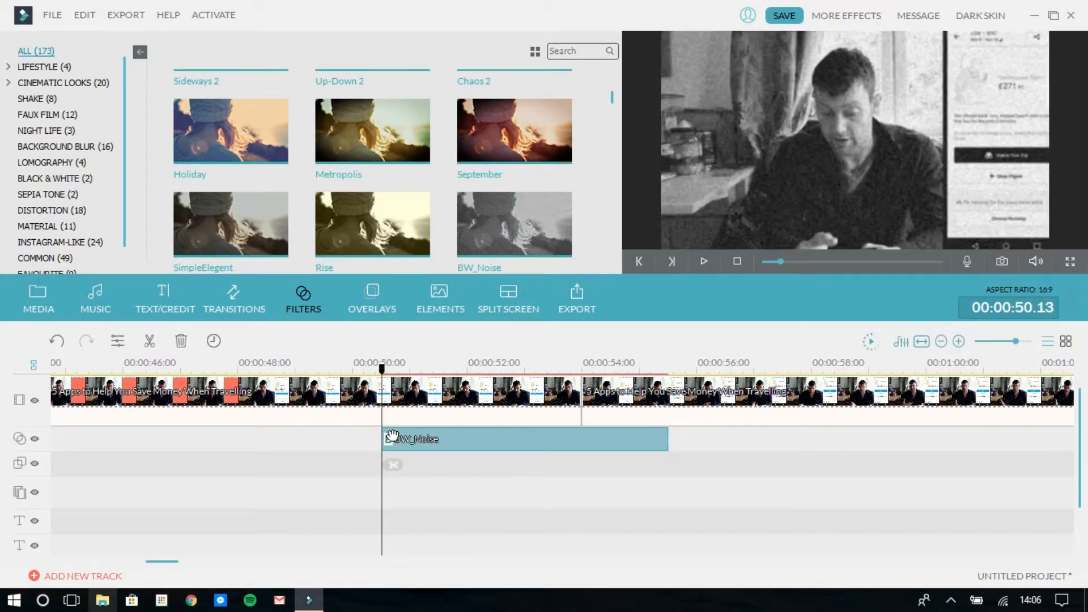
key("space")
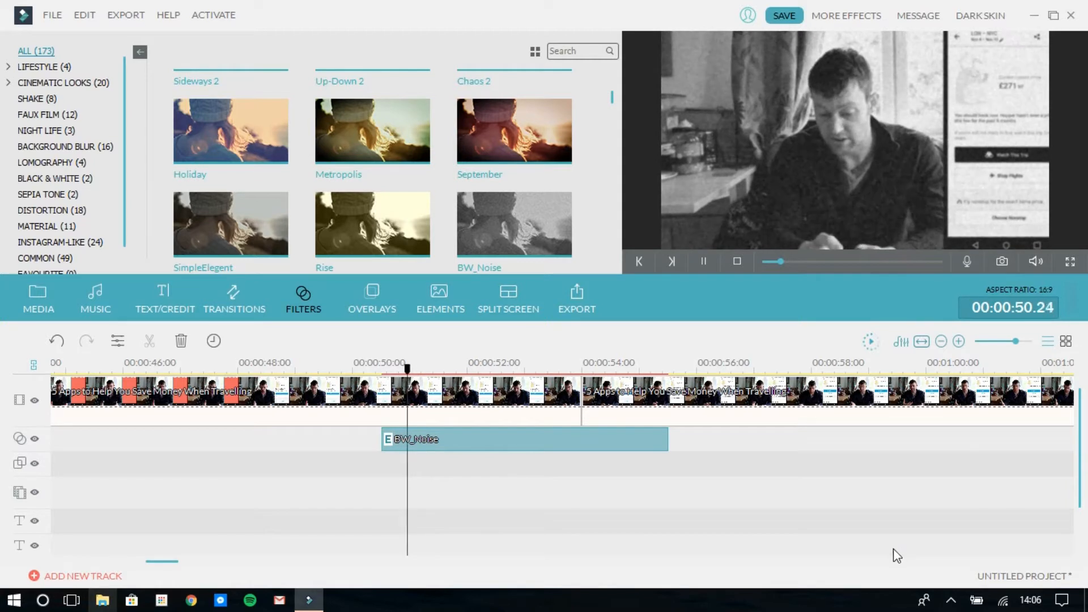
Look through the filter categories, open the overlays library and delete the BW_Noise filter from the timeline
scroll(458, 193, "down", 2)
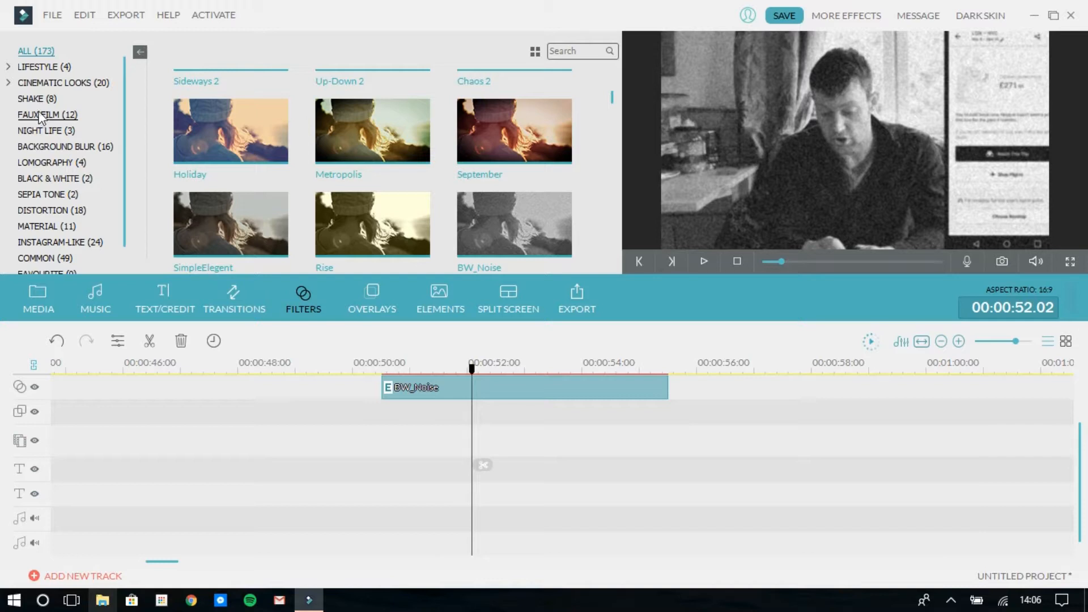
scroll(125, 122, "down", 1)
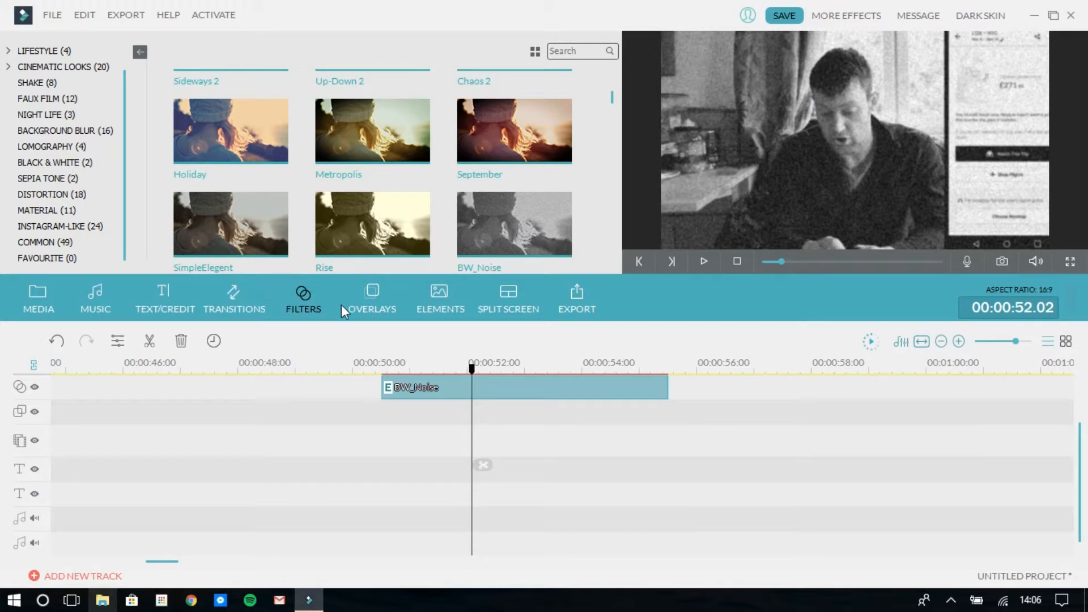
left_click(371, 307)
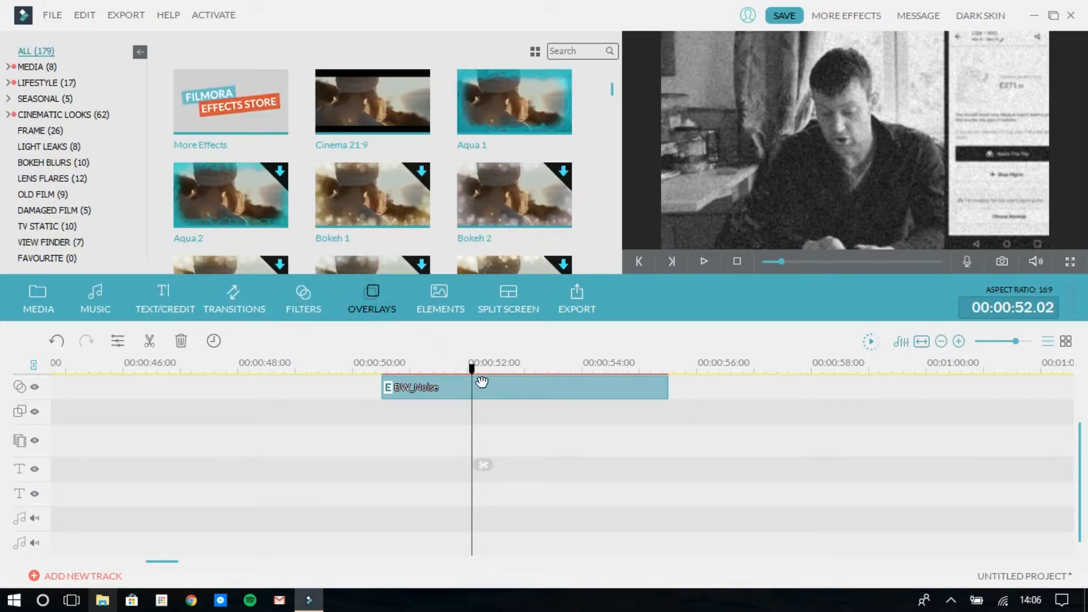
key("Delete")
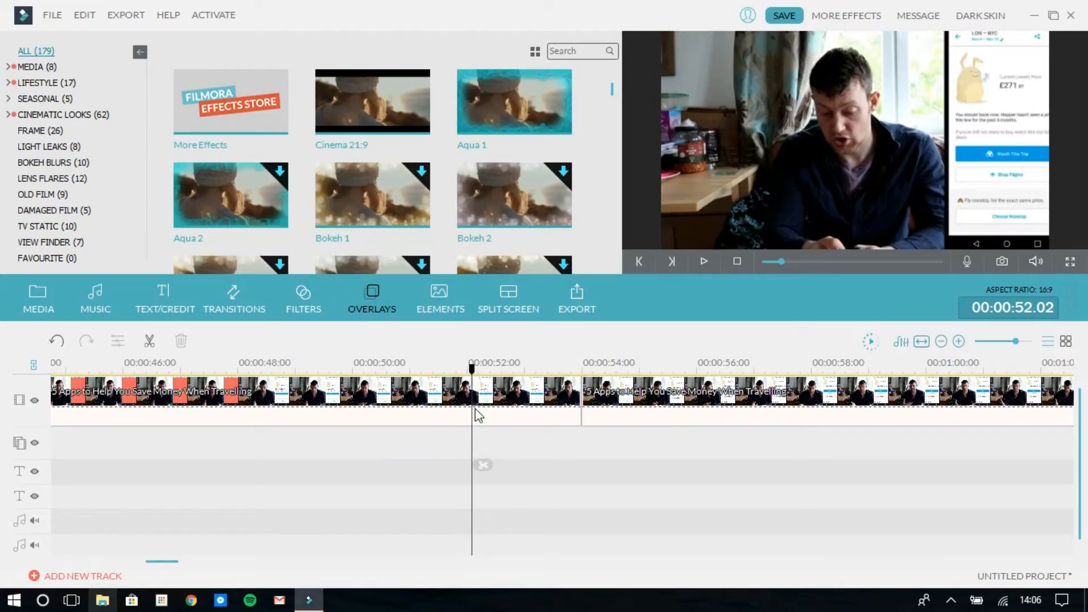
Add the Bokeh 1 overlay to the timeline at about 00:00:51 and play the overlaid section
left_click_drag(413, 208, 417, 418)
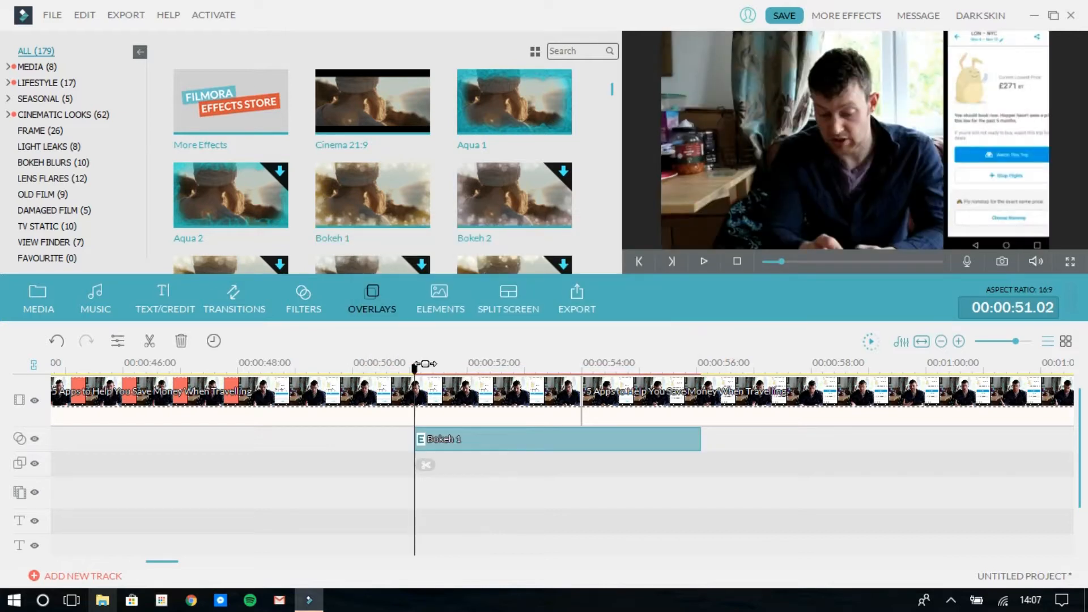
left_click(312, 373)
key("space")
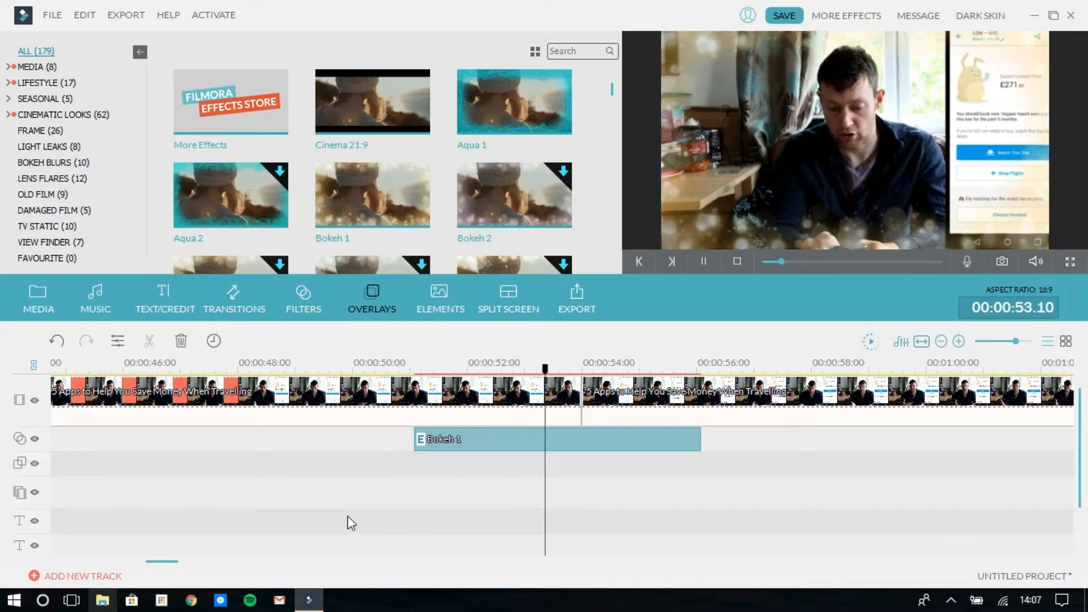
key("space")
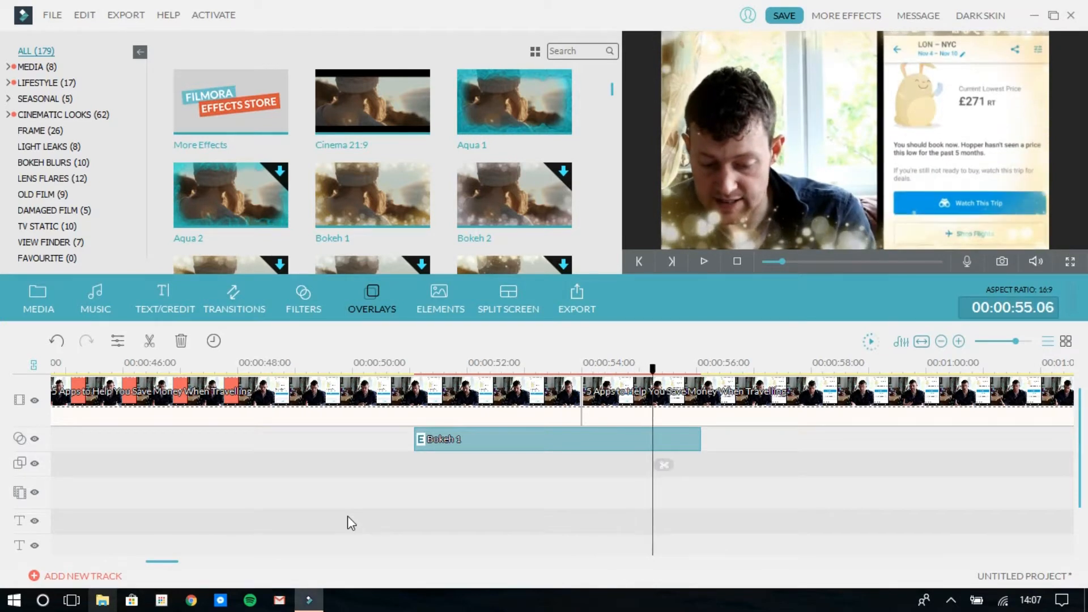
Replace the Bokeh 1 overlay with the Element Love 2 heart at about 00:00:50 and play that section
key("Delete")
left_click(453, 294)
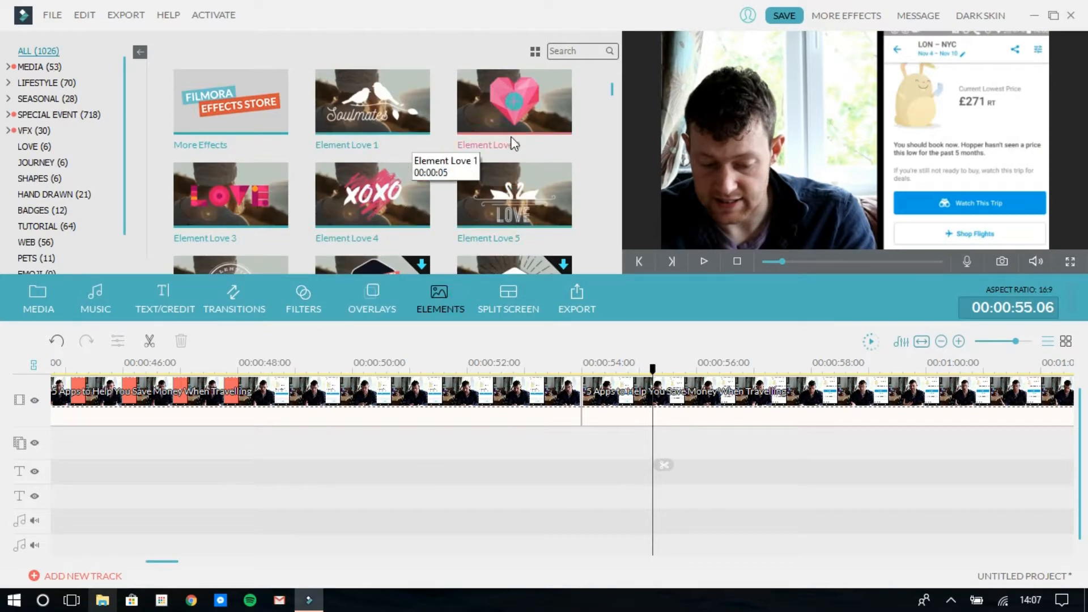
scroll(610, 96, "down", 15)
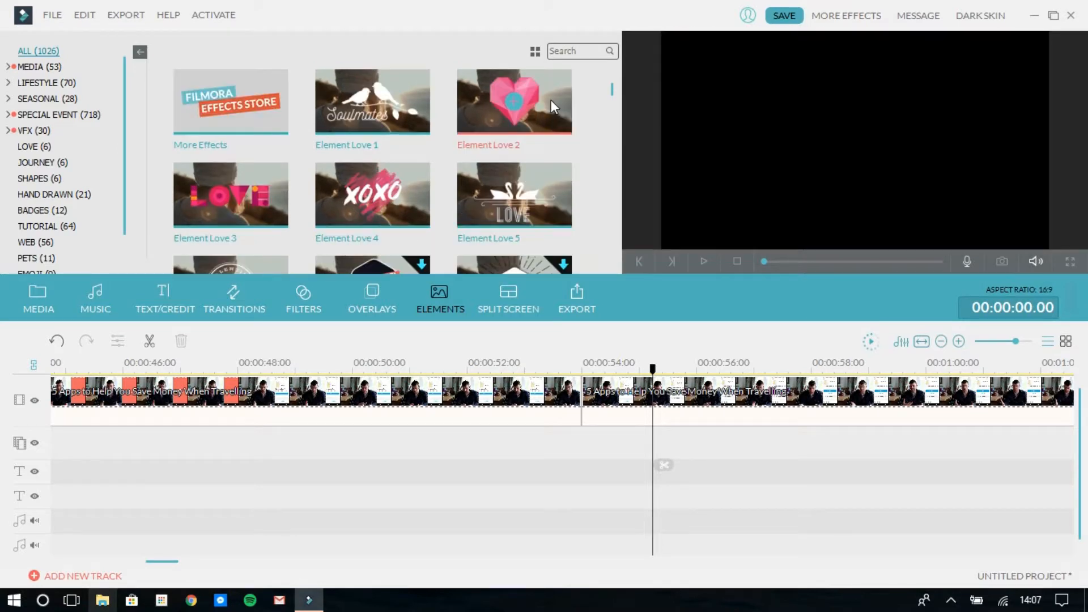
left_click_drag(551, 99, 402, 431)
left_click(337, 370)
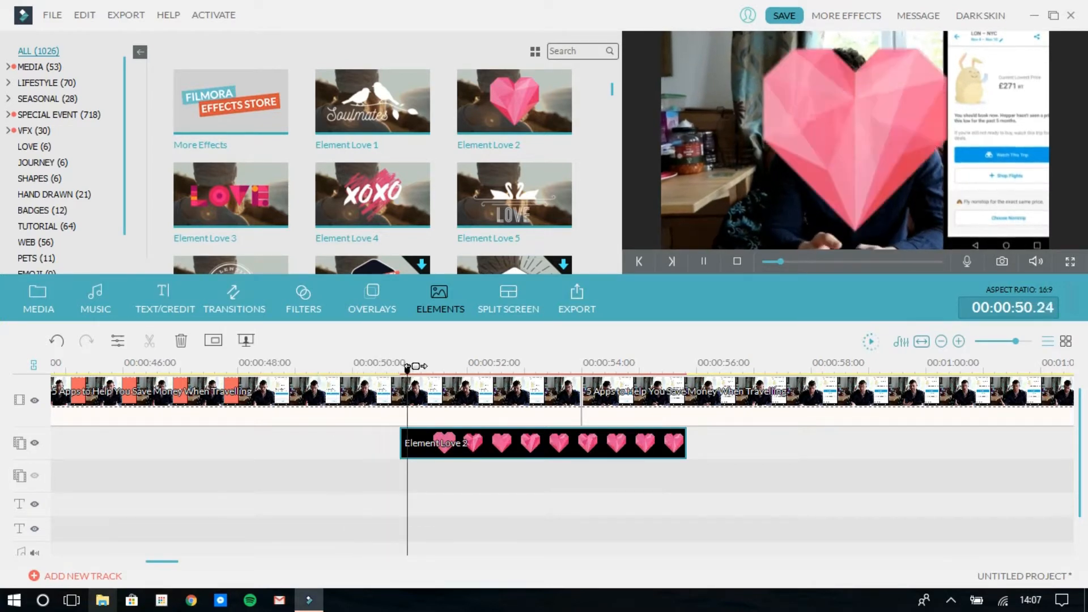
Shrink the Element Love 2 heart and place it in the lower-left area of the video frame
left_click(593, 439)
left_click_drag(847, 182, 703, 239)
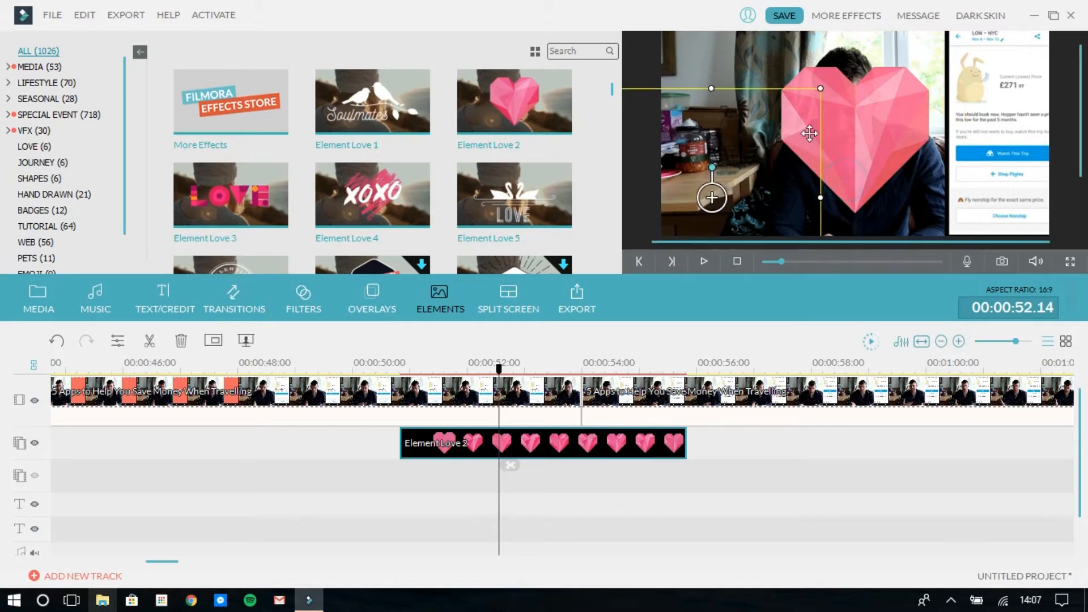
left_click_drag(819, 88, 725, 183)
left_click_drag(665, 207, 723, 149)
left_click(847, 473)
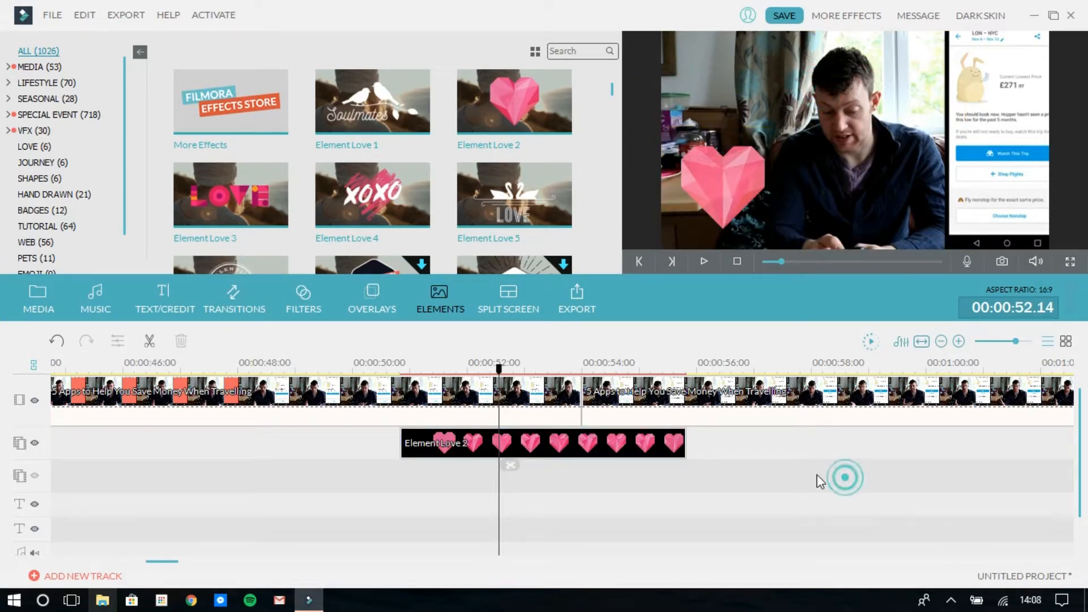
Delete the Element Love 2 clip from the timeline
left_click(615, 445)
key("Delete")
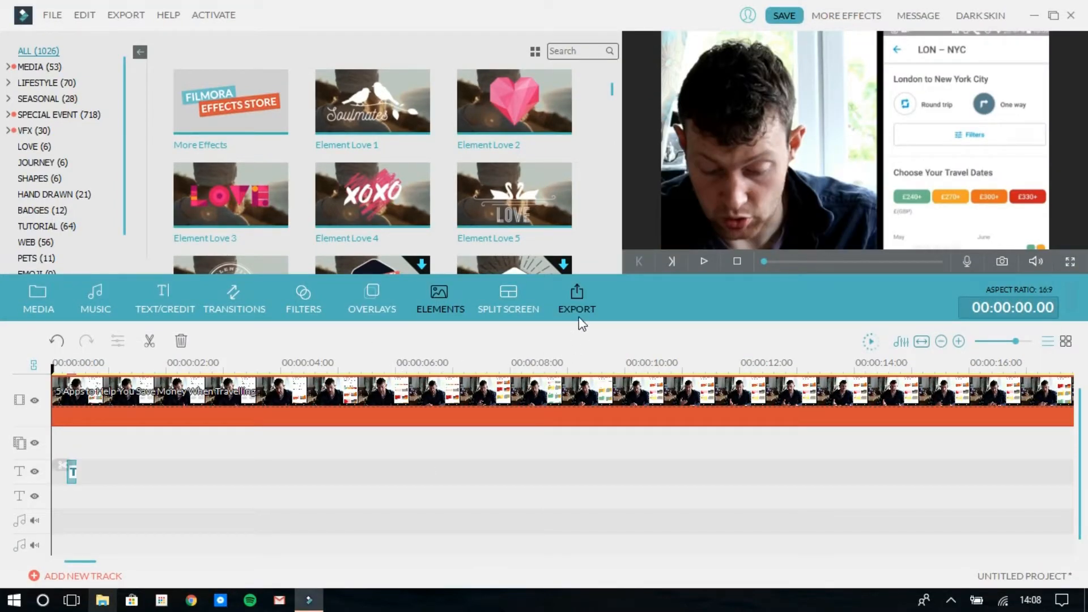
Review the export options for devices, YouTube and local MP4 files, and close the export settings without exporting
left_click(577, 309)
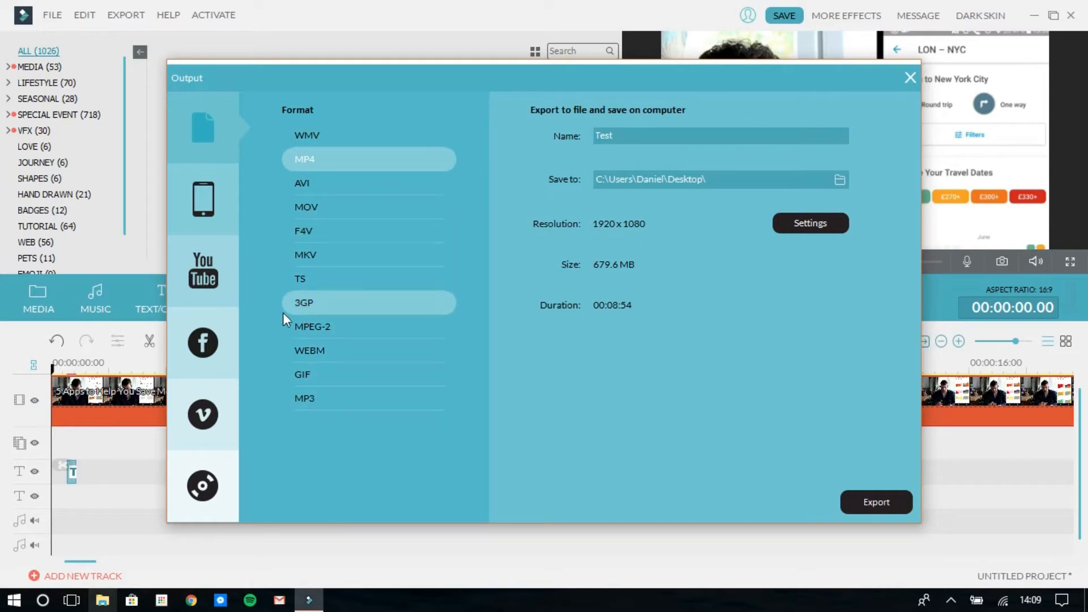
left_click(217, 201)
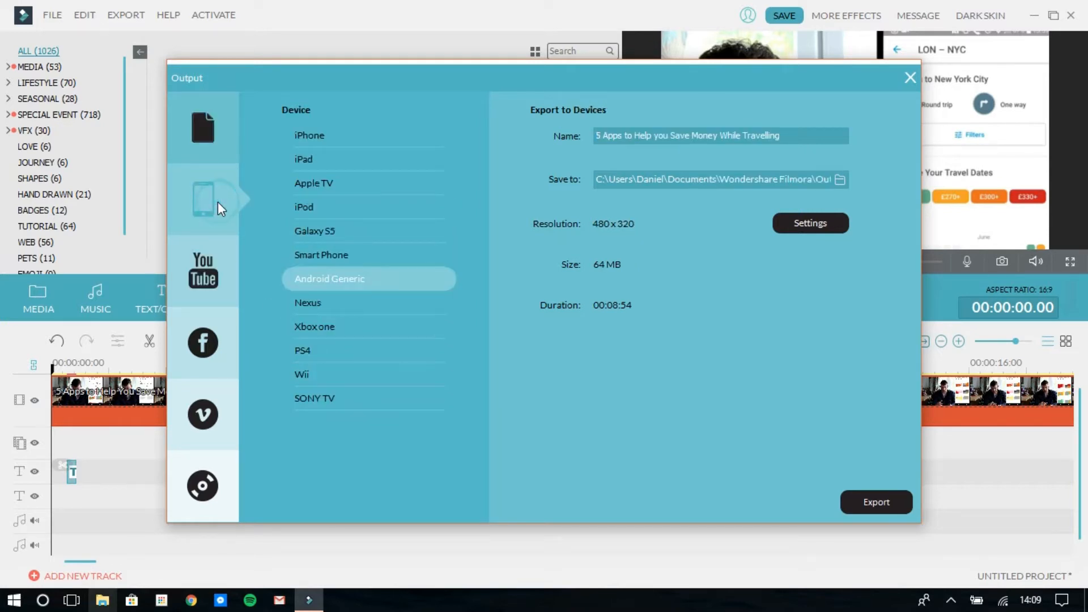
left_click(334, 287)
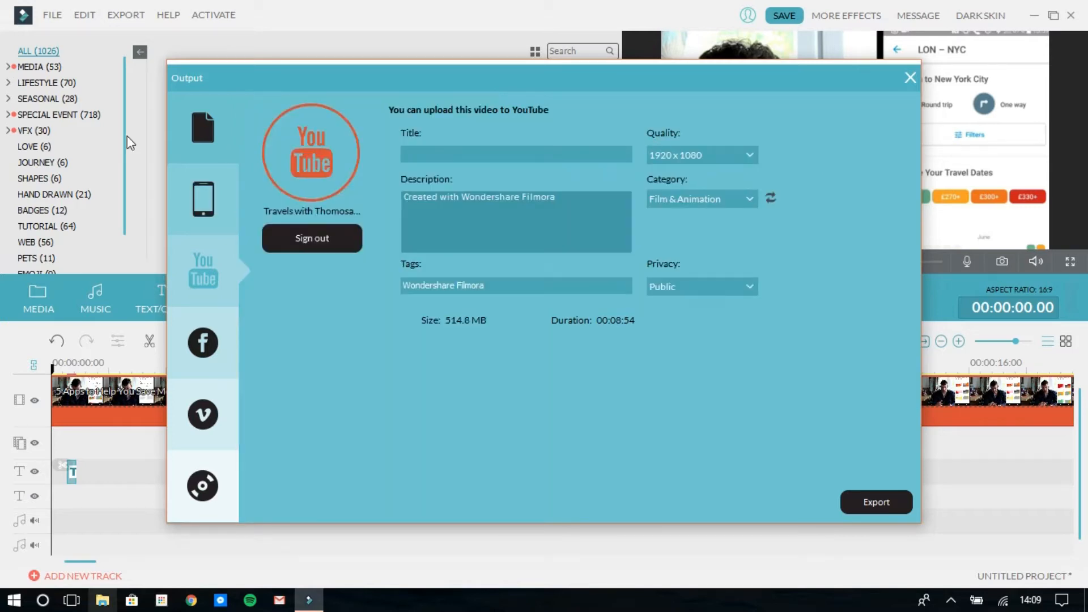
left_click(223, 121)
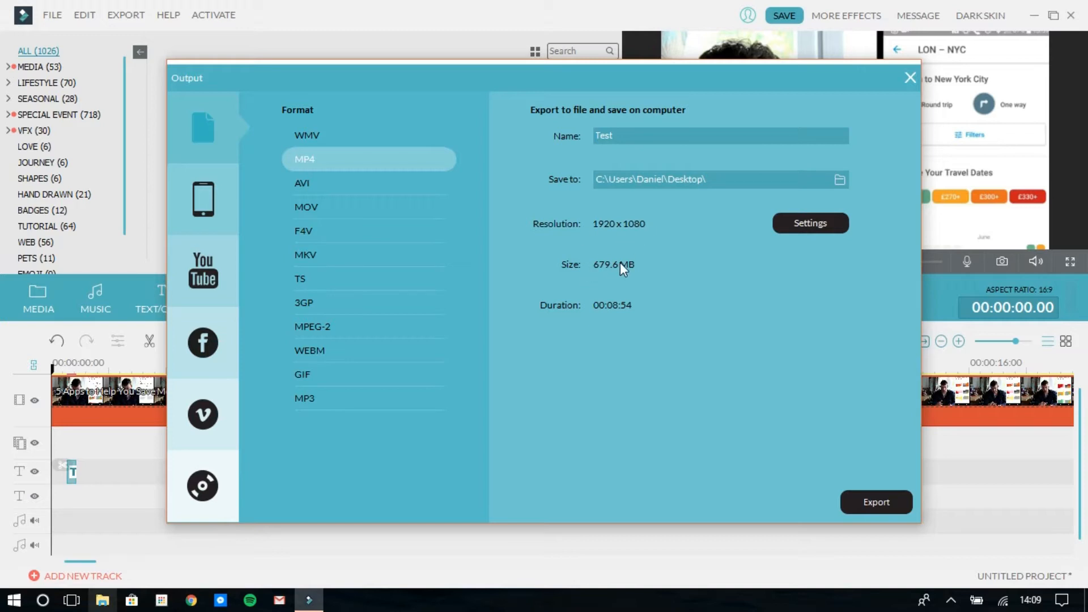
left_click(910, 79)
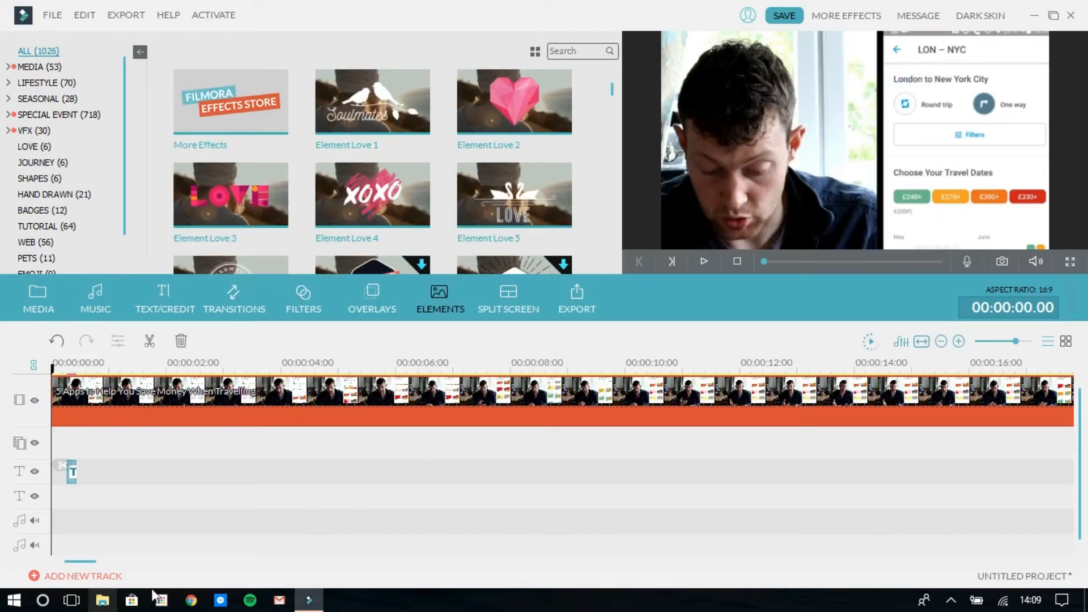
Switch to Chrome and search Google for "wondershare filmora"
left_click(193, 602)
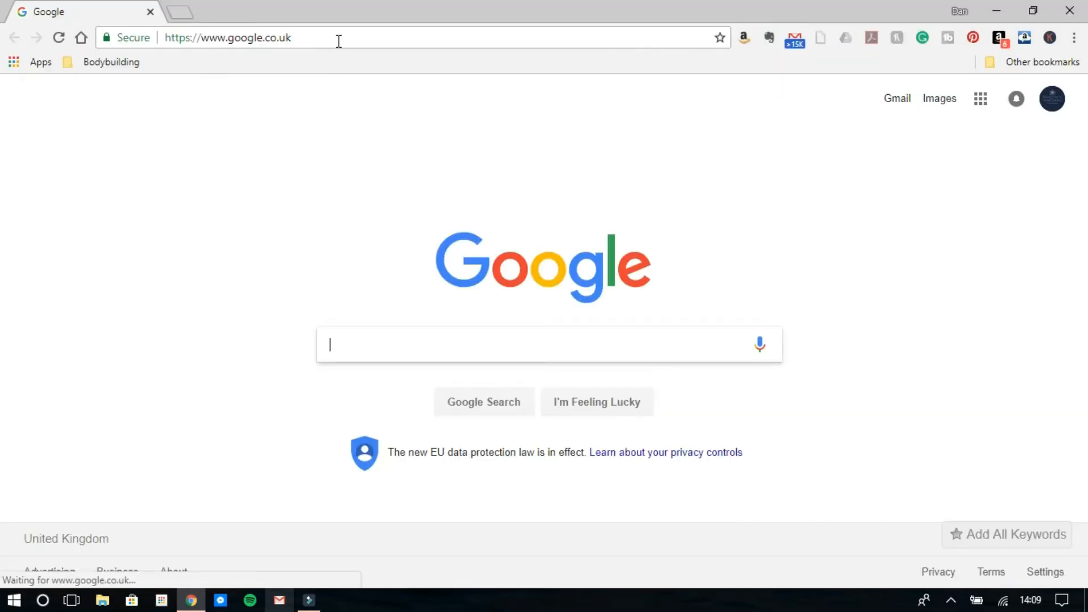
left_click(339, 40)
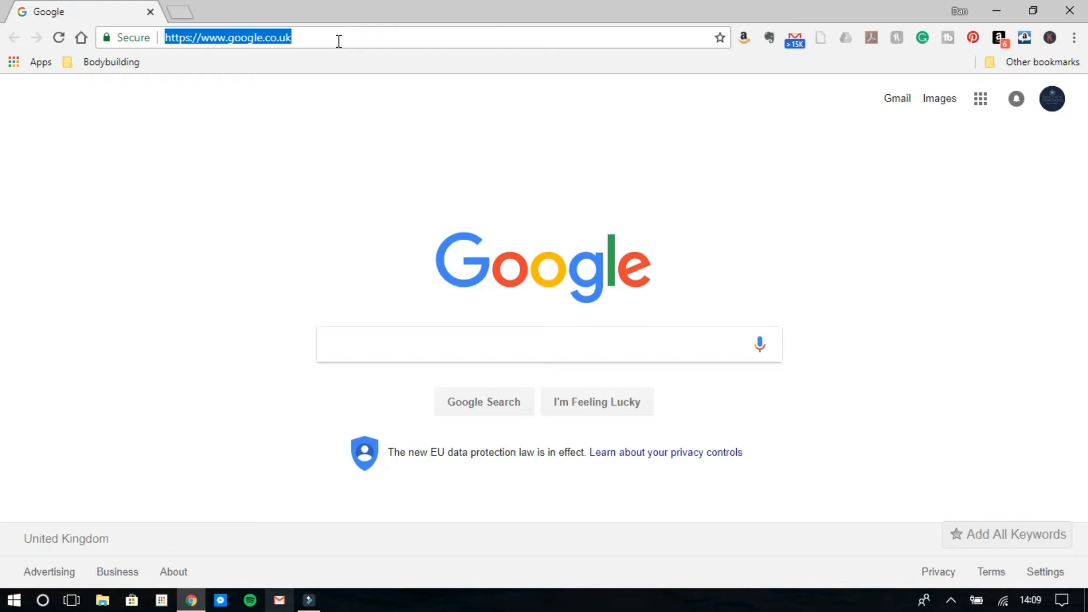
type("wondersha")
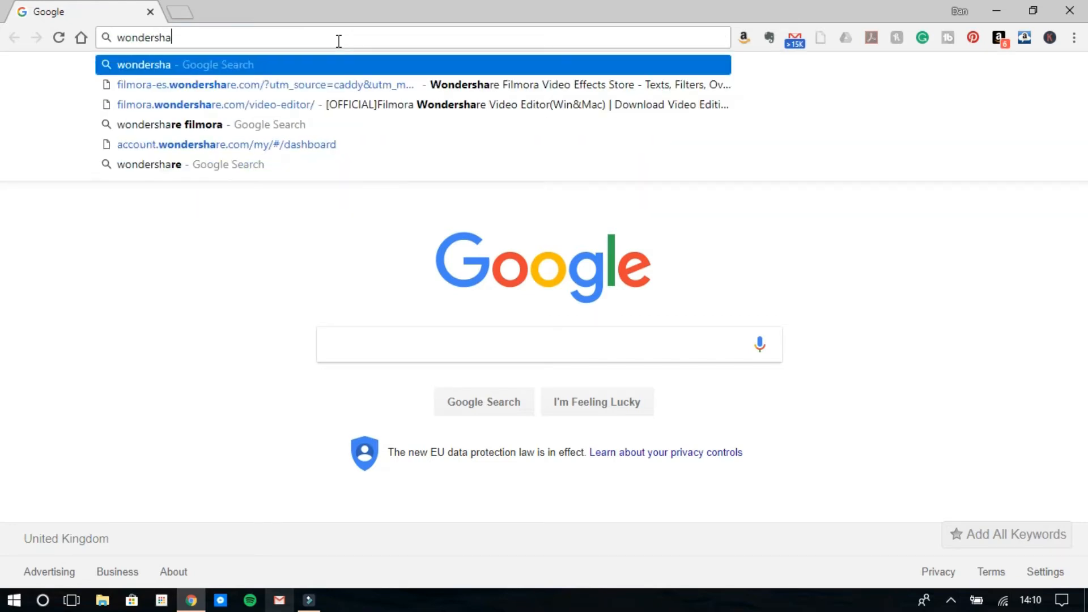
type("re filmor")
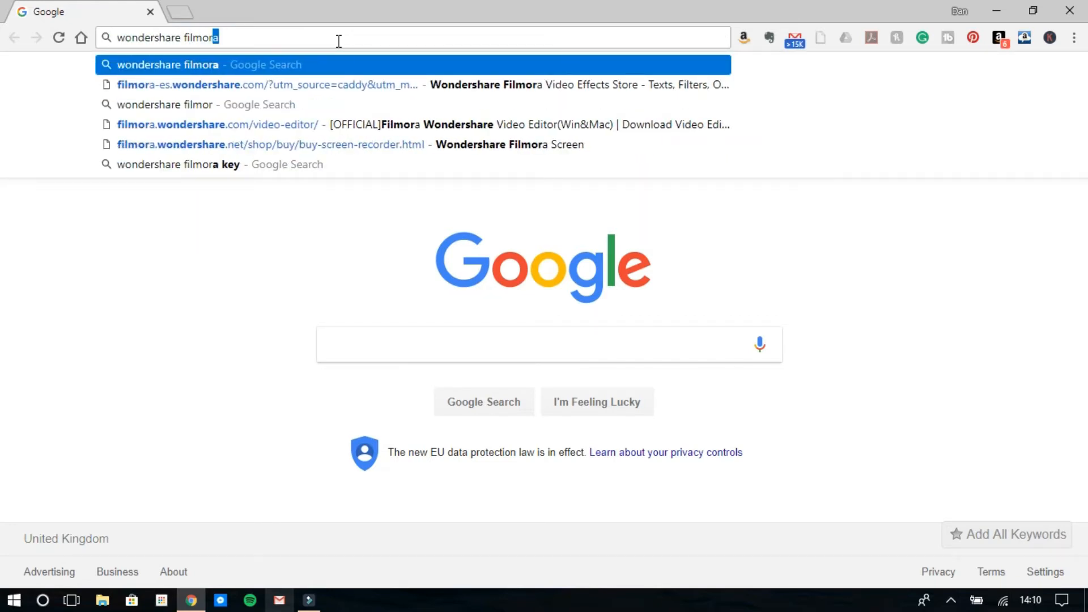
type("a")
key("Return")
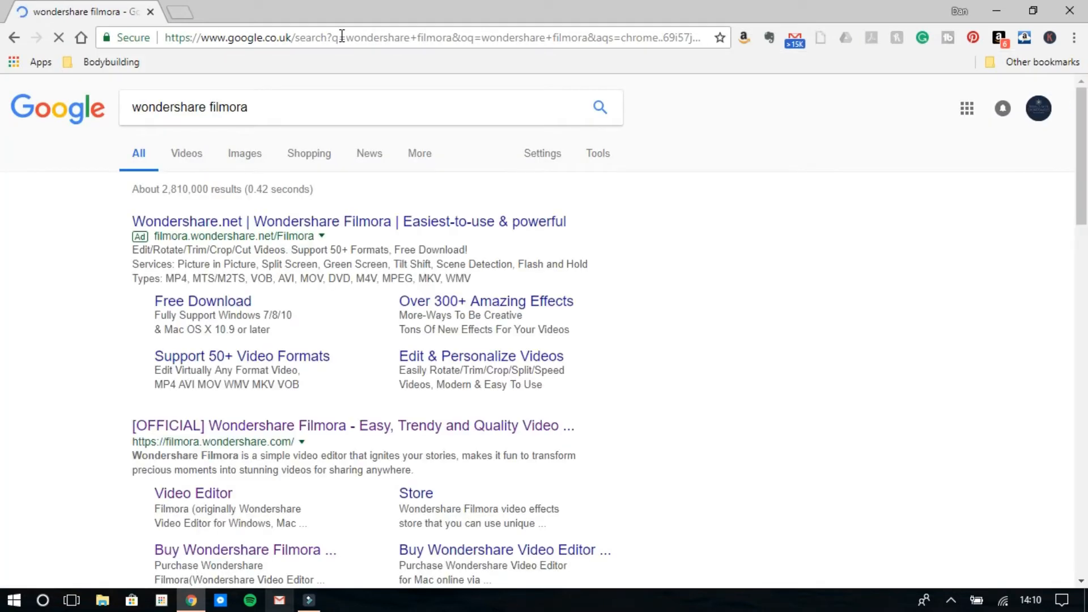
Open the official filmora.wondershare.com site from the results and look over its free trial and Effects Store subscription offers
left_click(303, 430)
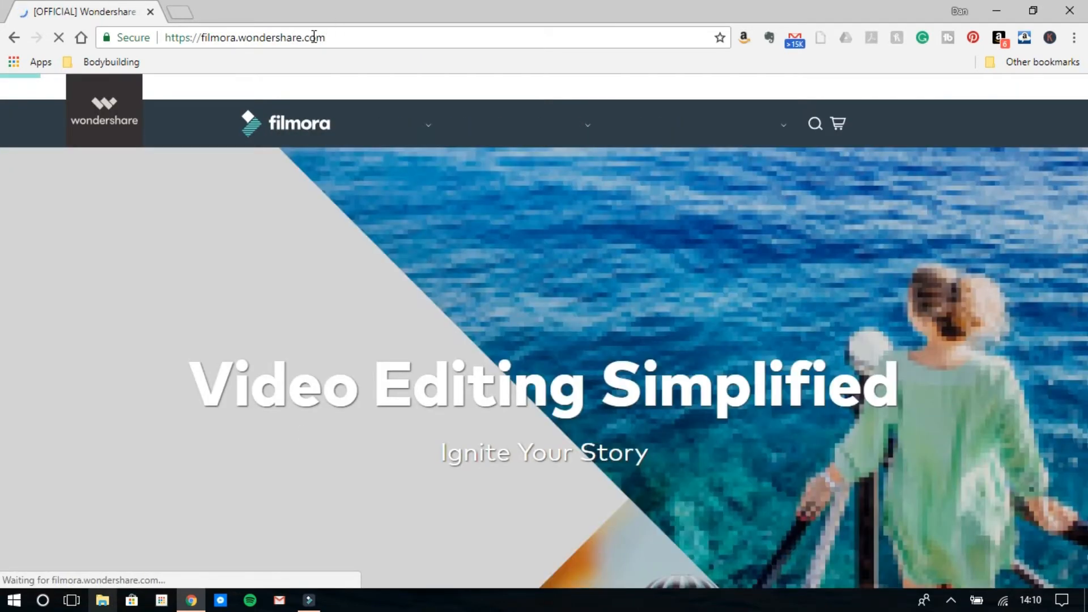
double_click(315, 37)
left_click(492, 331)
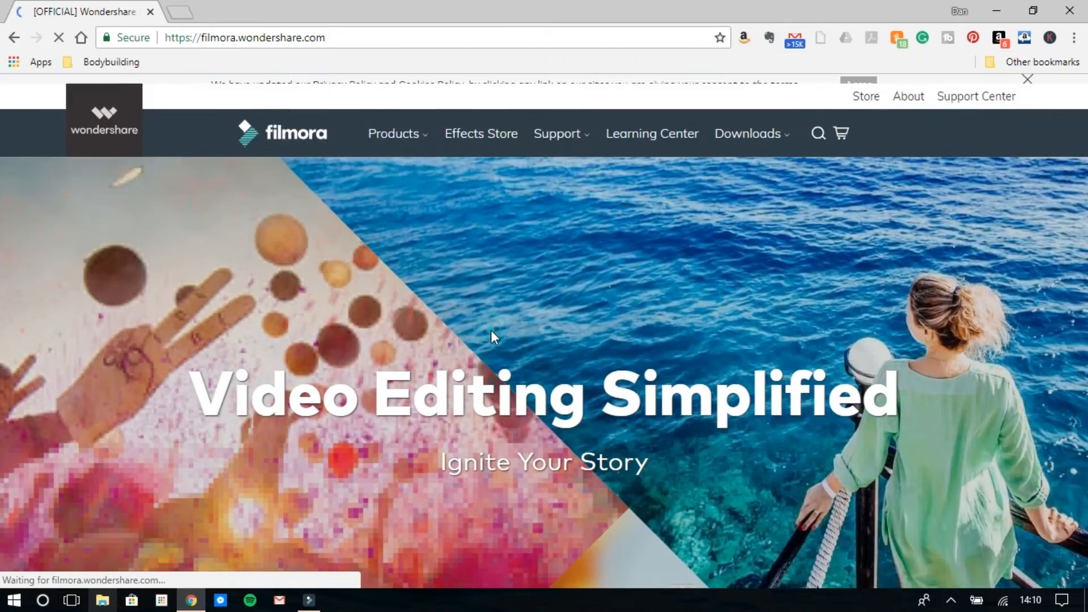
scroll(490, 333, "down", 10)
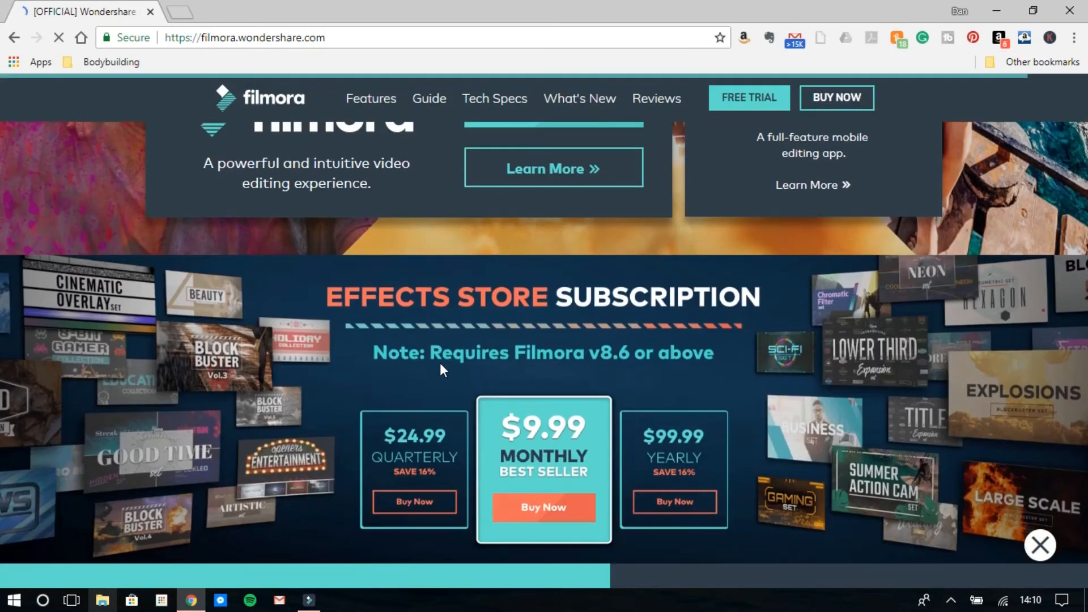
scroll(441, 365, "up", 3)
left_click(566, 264)
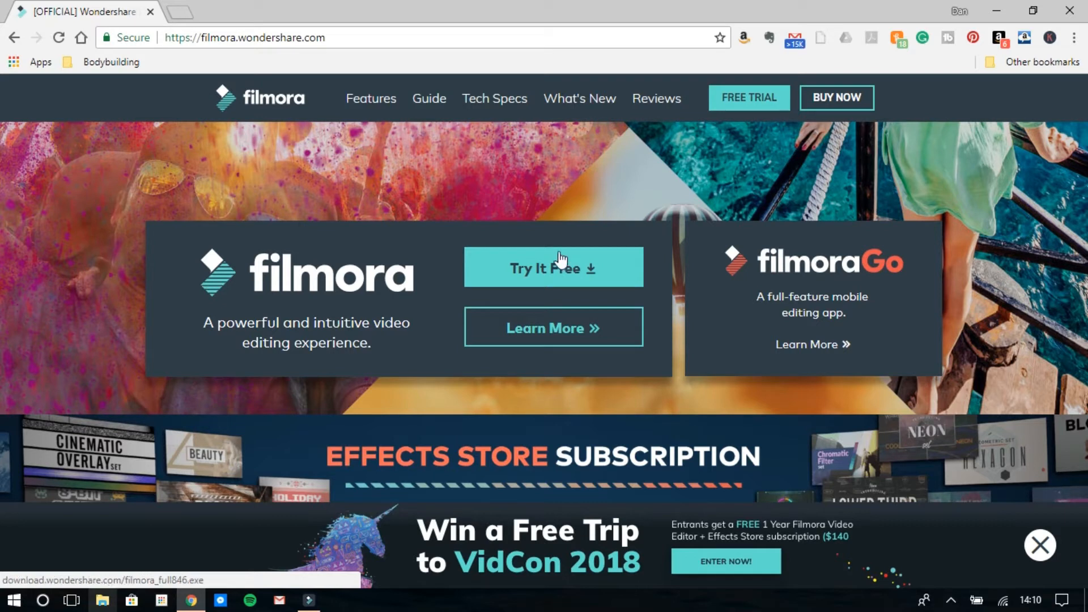
scroll(559, 260, "up", 2)
Open the Filmora purchase page, compare the Free, Lifetime and 1 Year individual plans, and return to Filmora
left_click(836, 109)
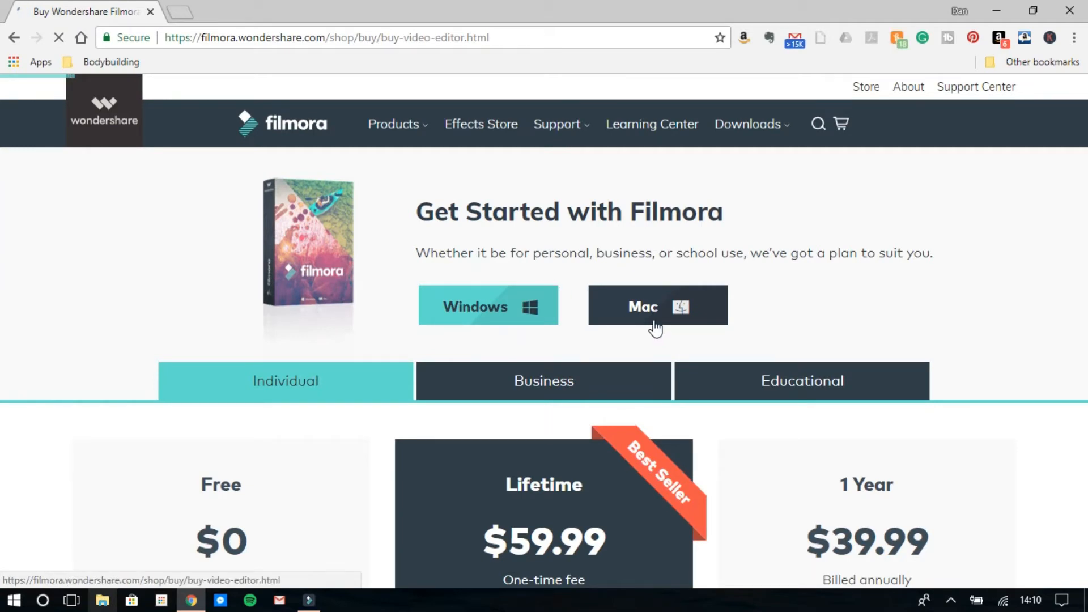
scroll(879, 347, "down", 5)
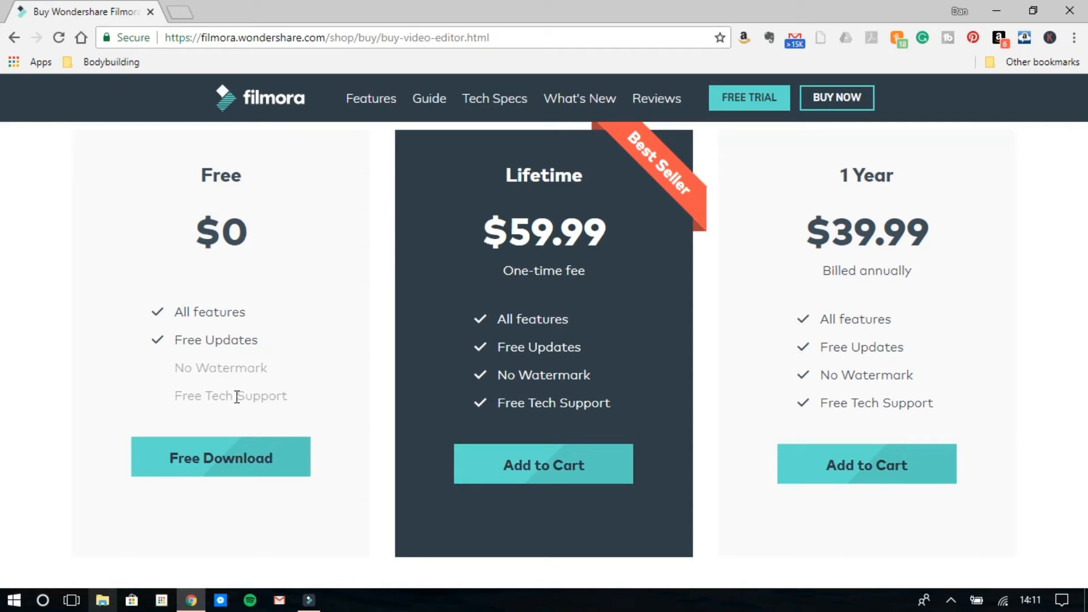
scroll(347, 360, "up", 5)
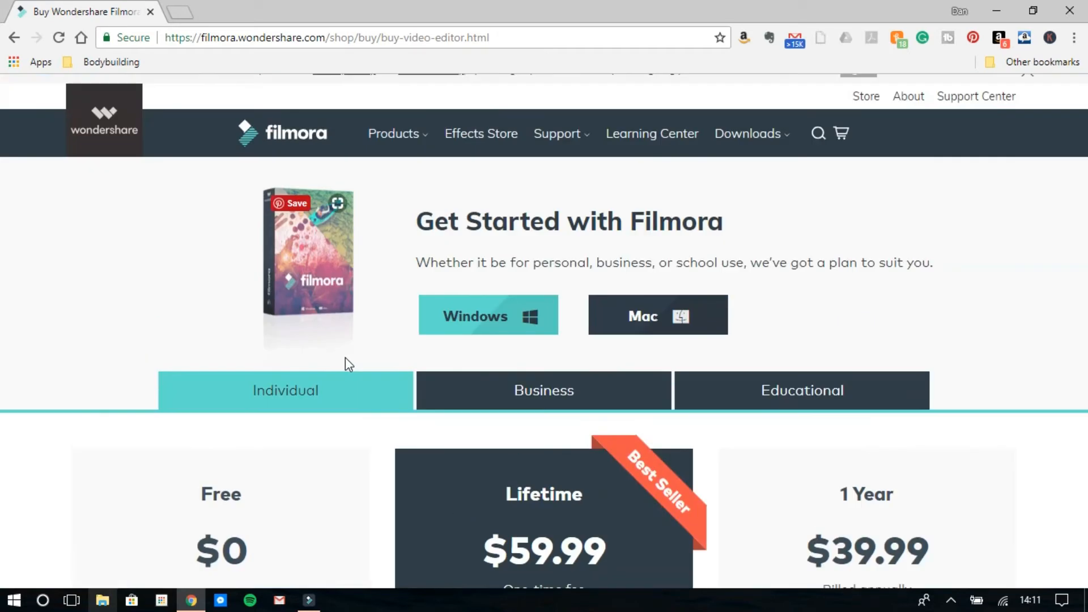
scroll(343, 359, "down", 2)
scroll(343, 359, "down", 1)
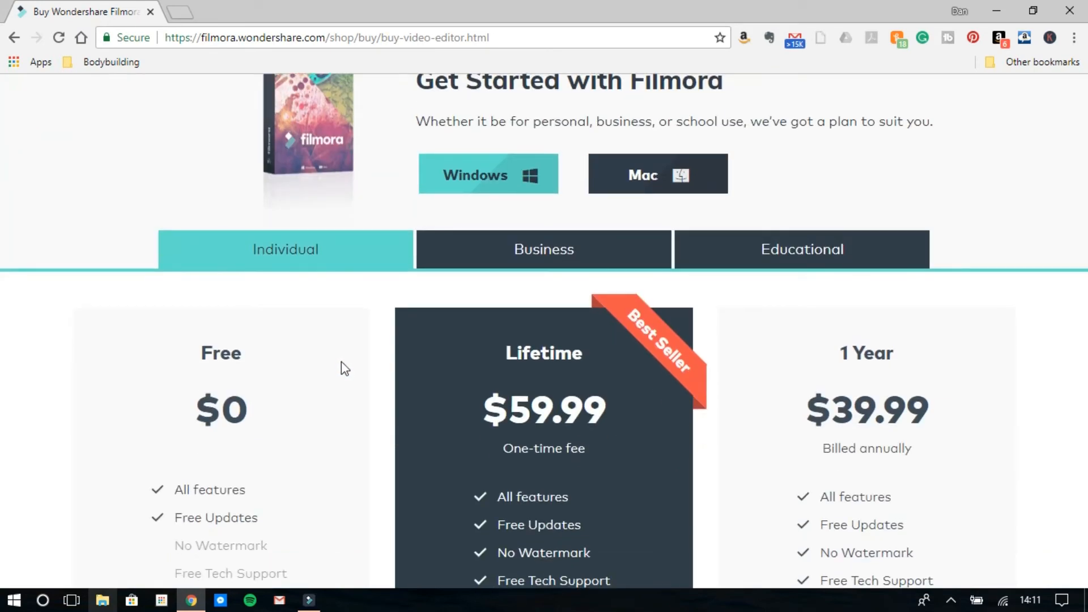
scroll(340, 351, "down", 3)
scroll(492, 335, "up", 5)
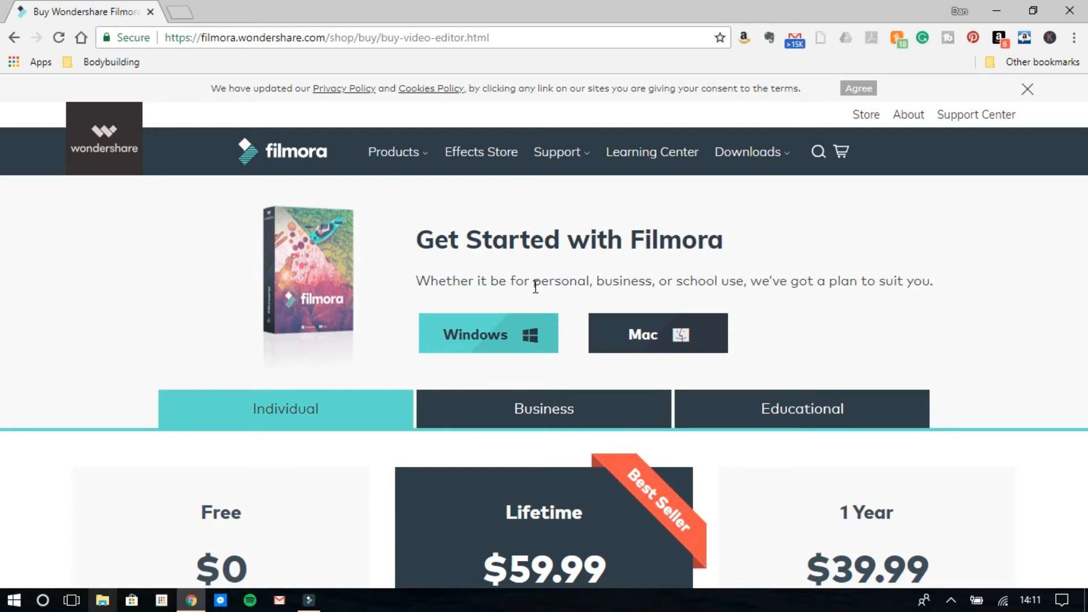
scroll(567, 335, "down", 10)
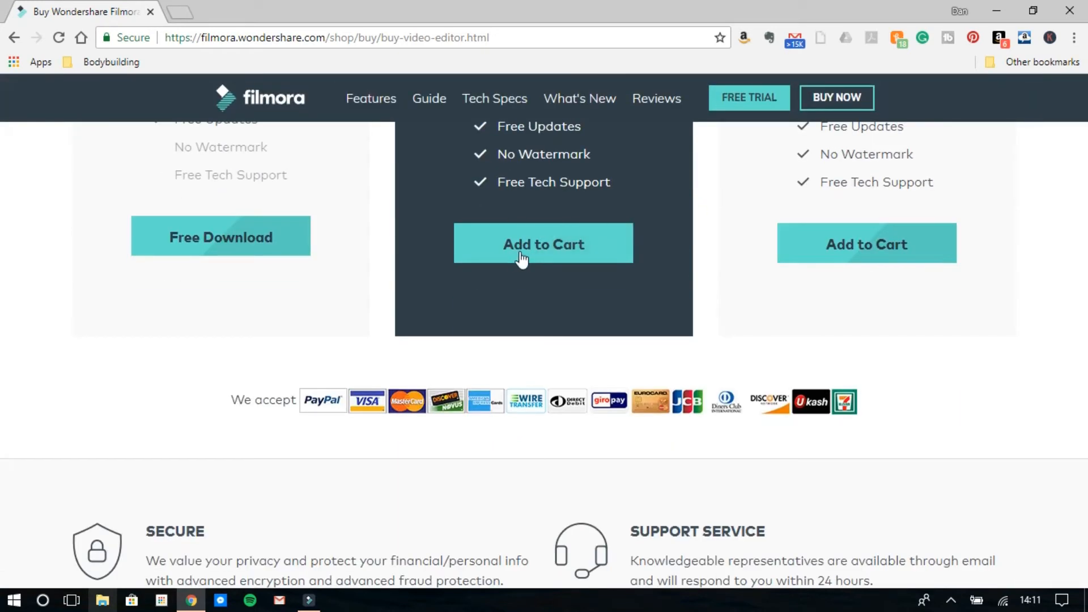
scroll(536, 312, "up", 8)
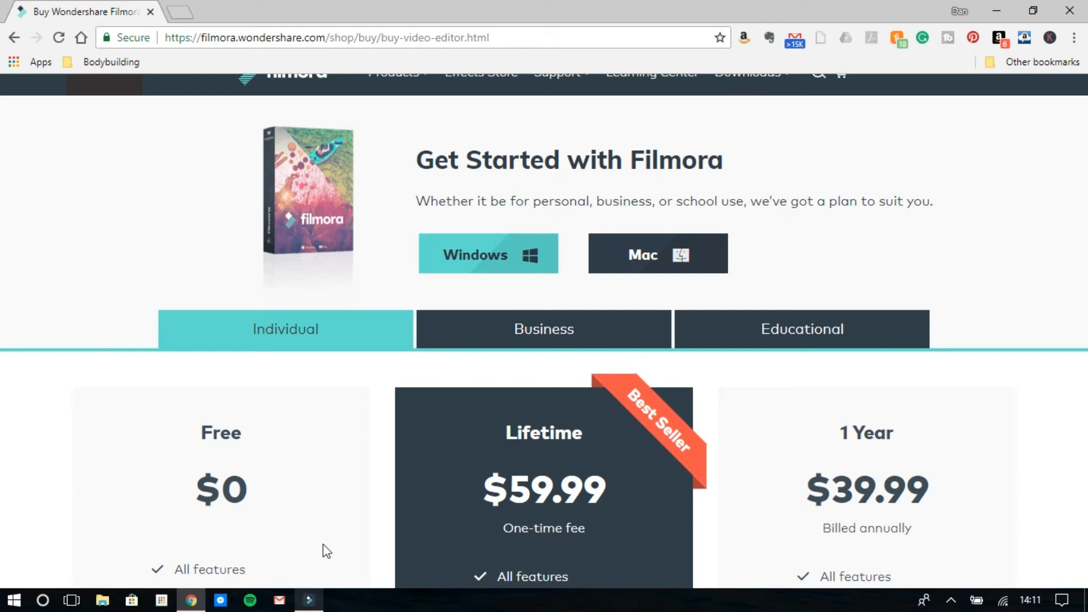
left_click(309, 600)
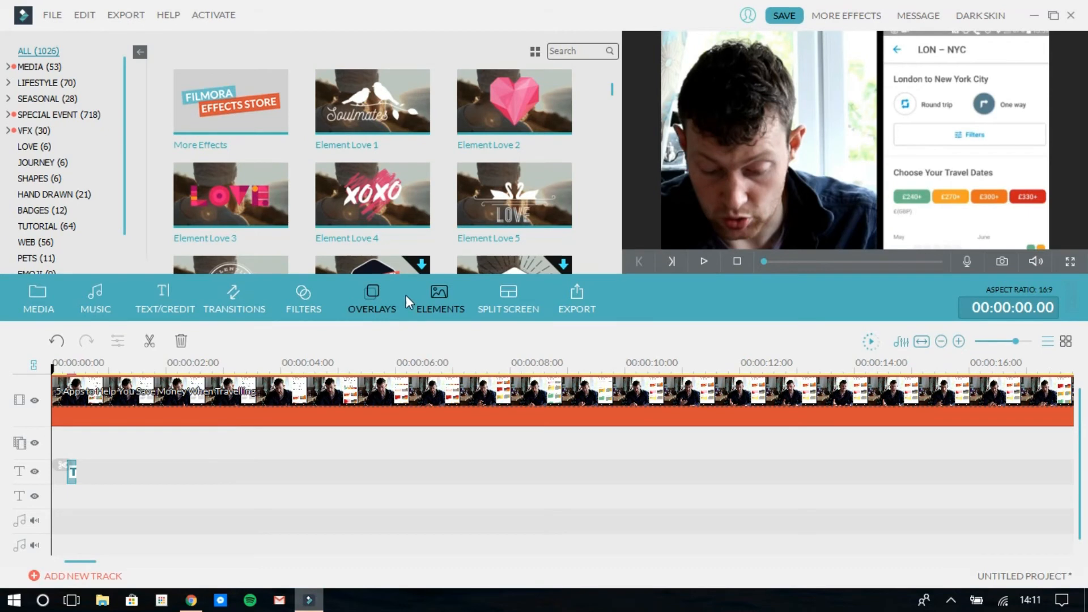